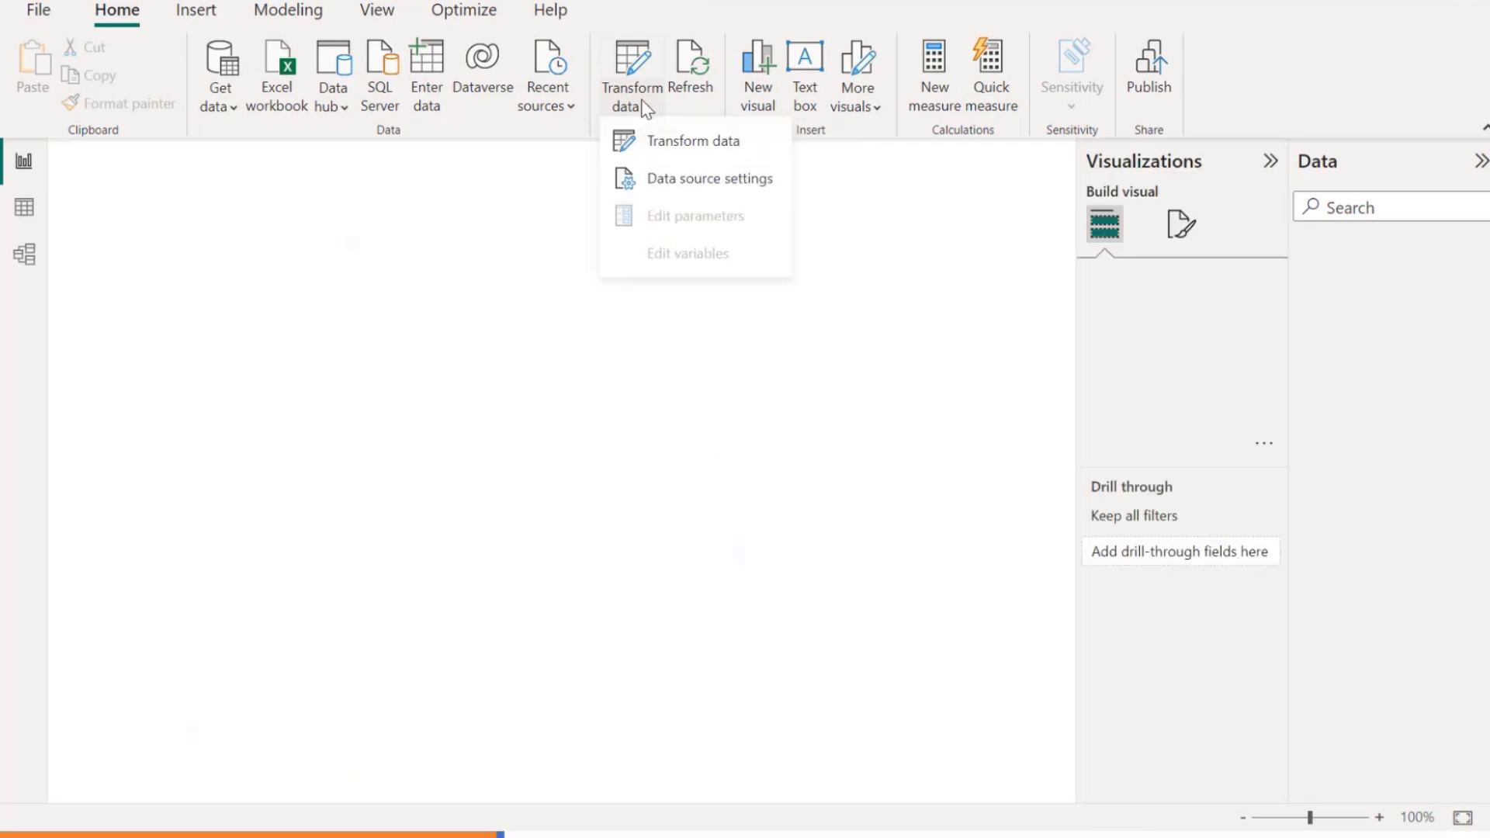
Step: Open the Power Query Editor and examine the Products_ToModify query's Navigation, Promoted Headers and Changed Type steps
left_click(659, 156)
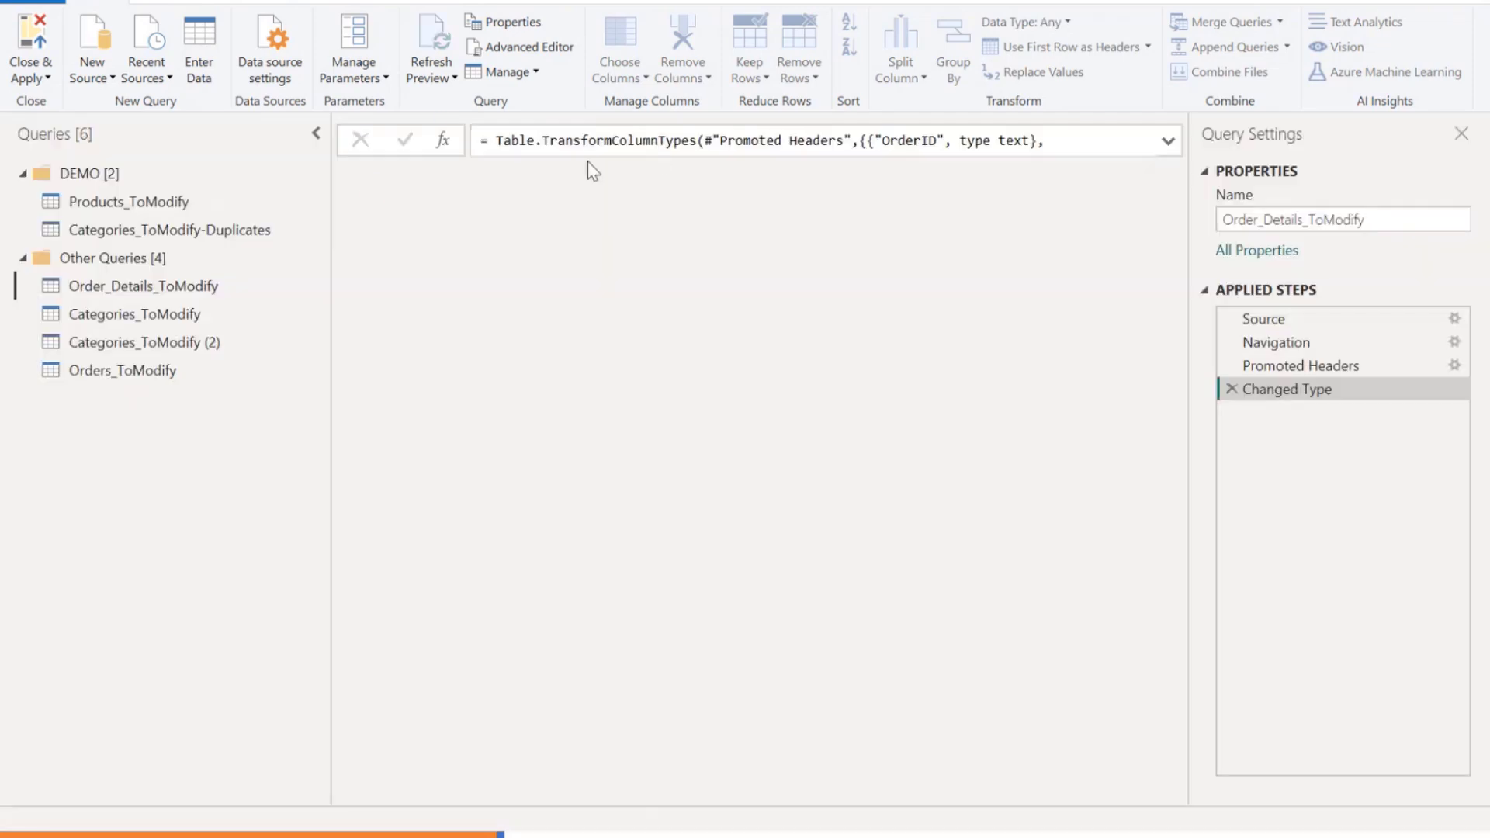
left_click(256, 207)
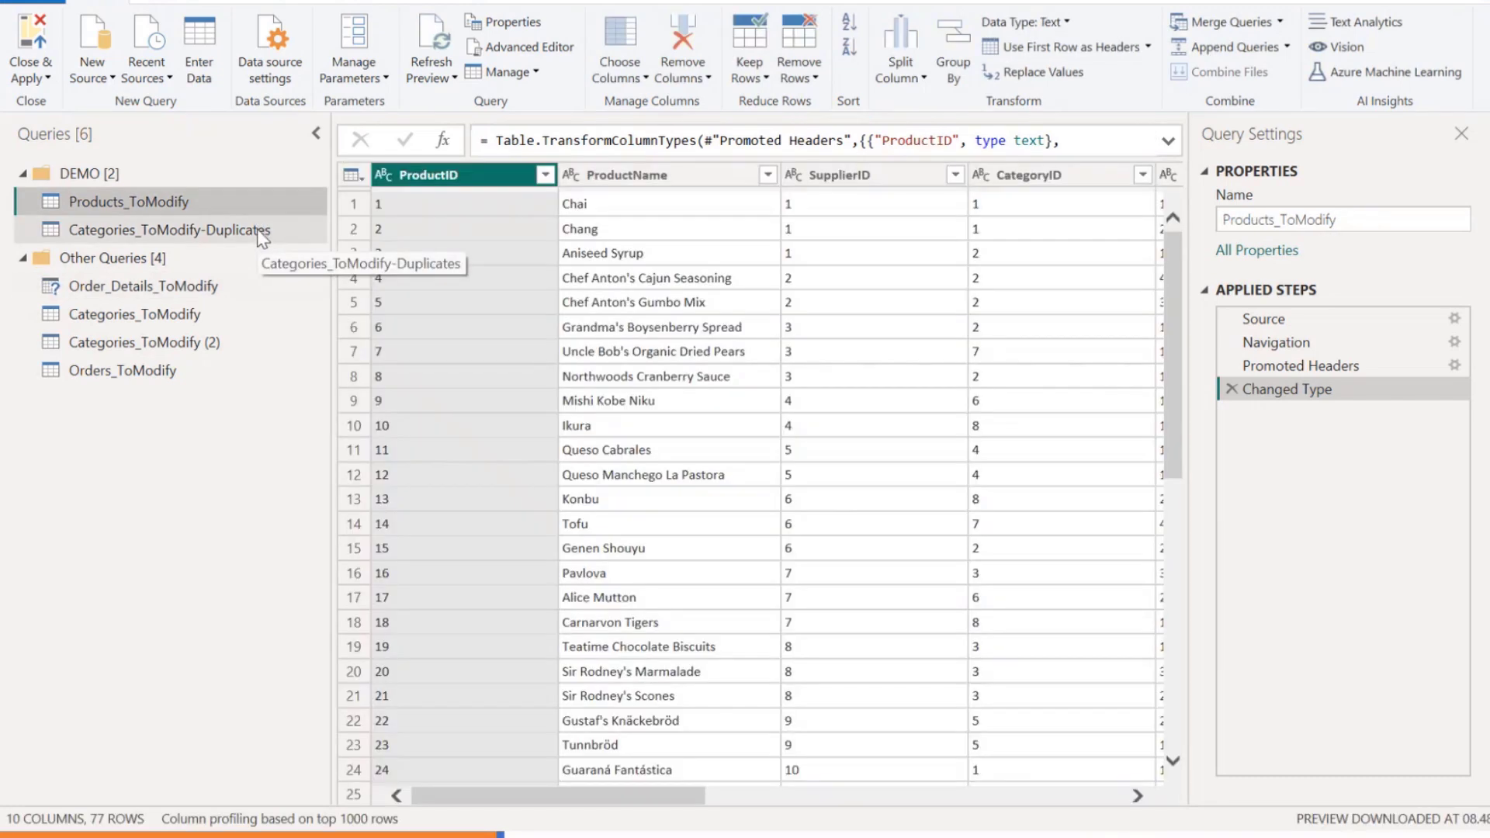
left_click(259, 231)
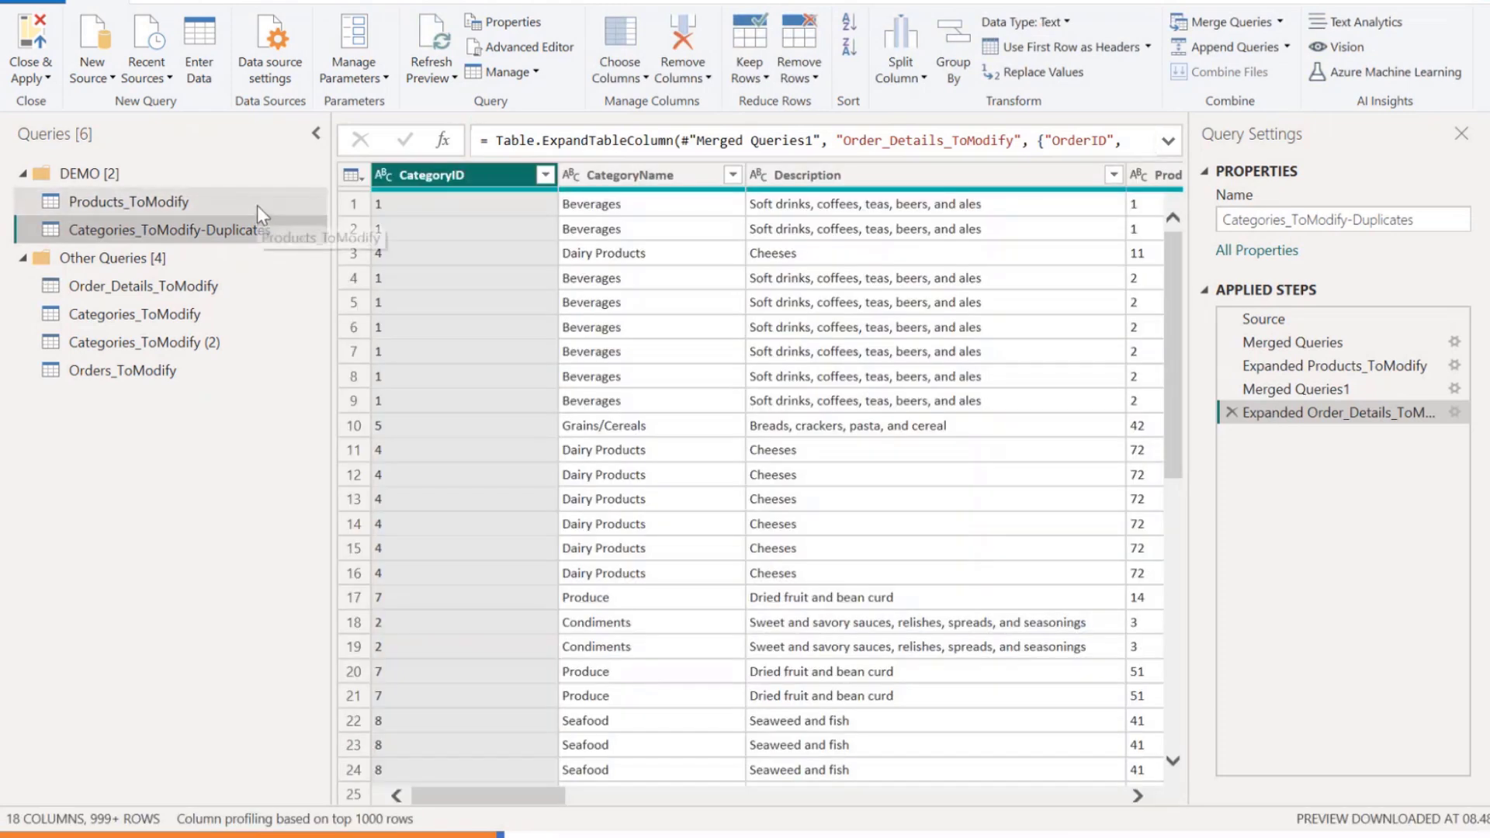
left_click(258, 208)
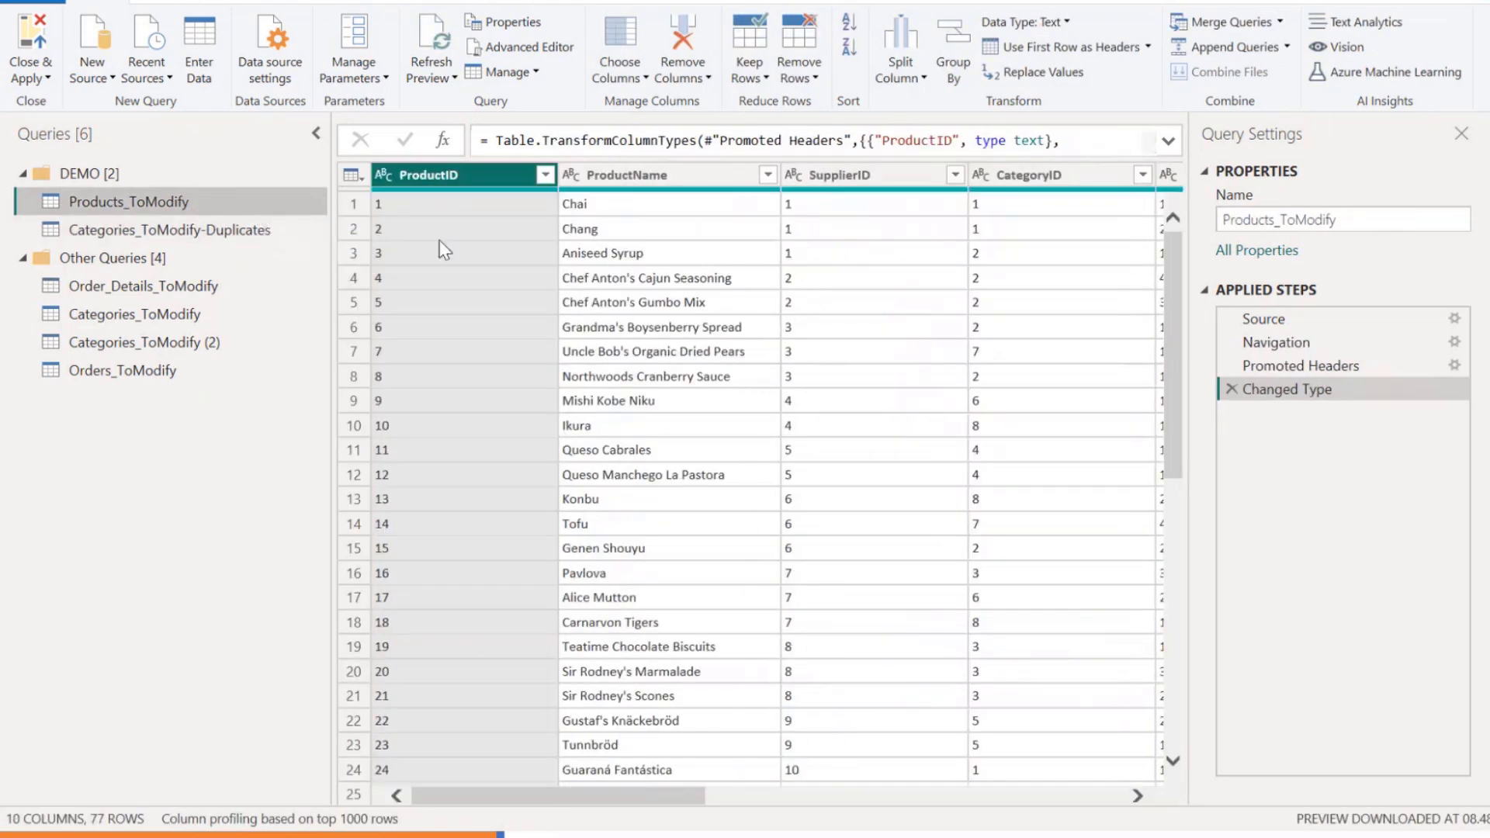
left_click(1312, 365)
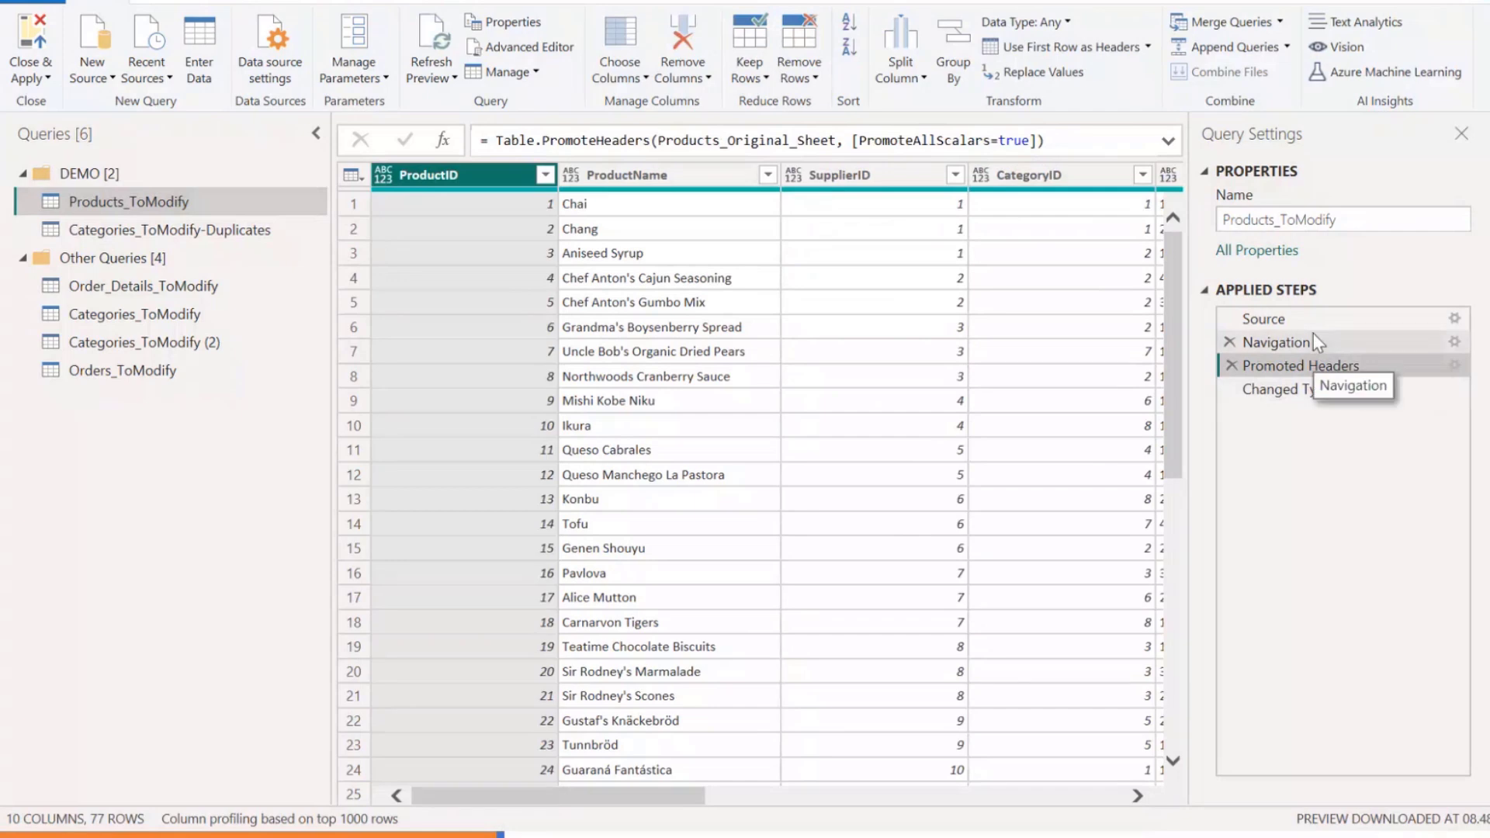
left_click(1312, 340)
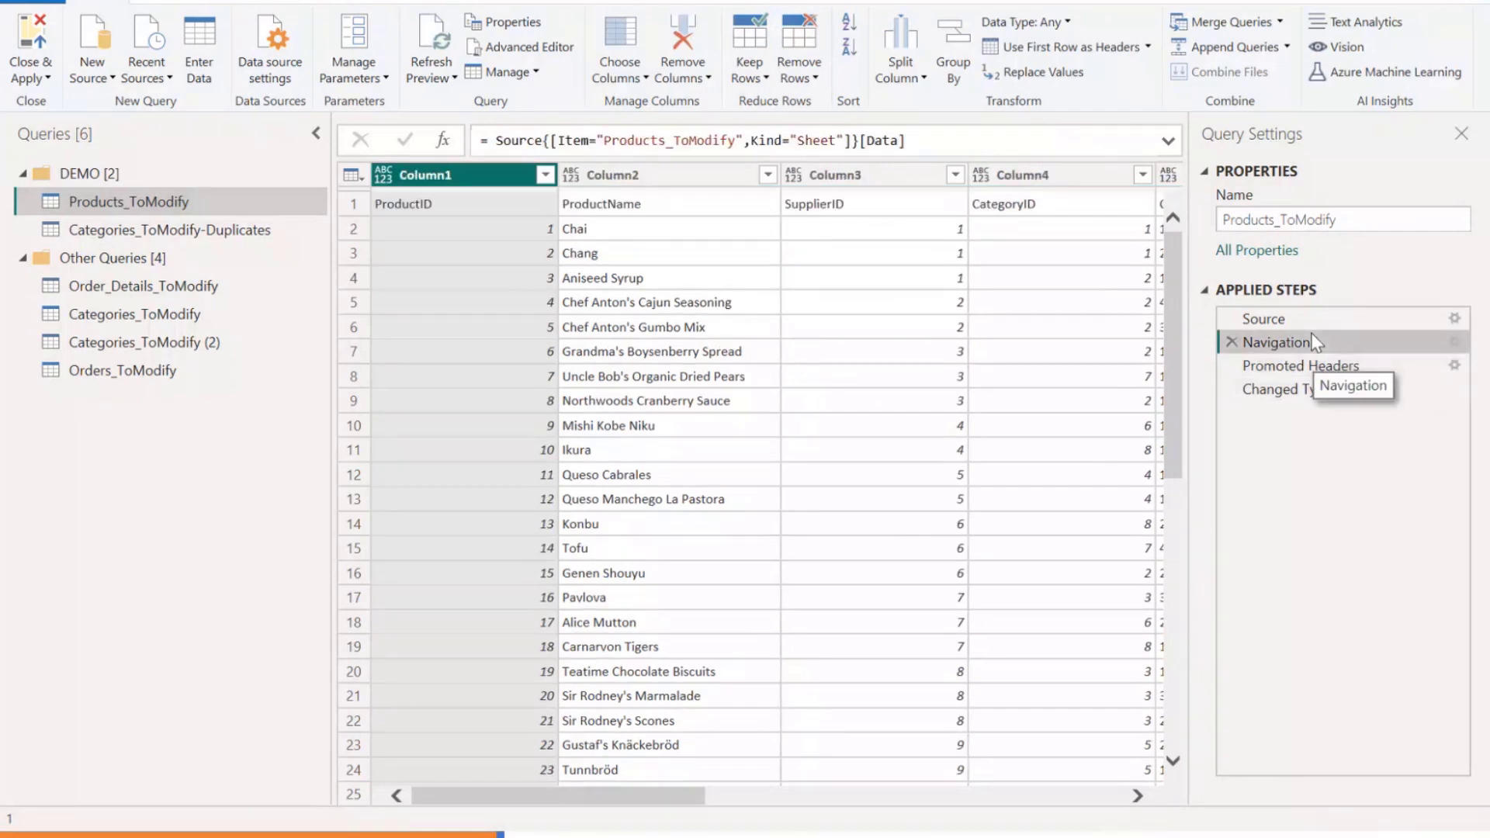
left_click(1303, 389)
Step: Examine every applied step of the Categories_ToModify-Duplicates query, including the settings of its first merge with Products_ToModify
left_click(273, 231)
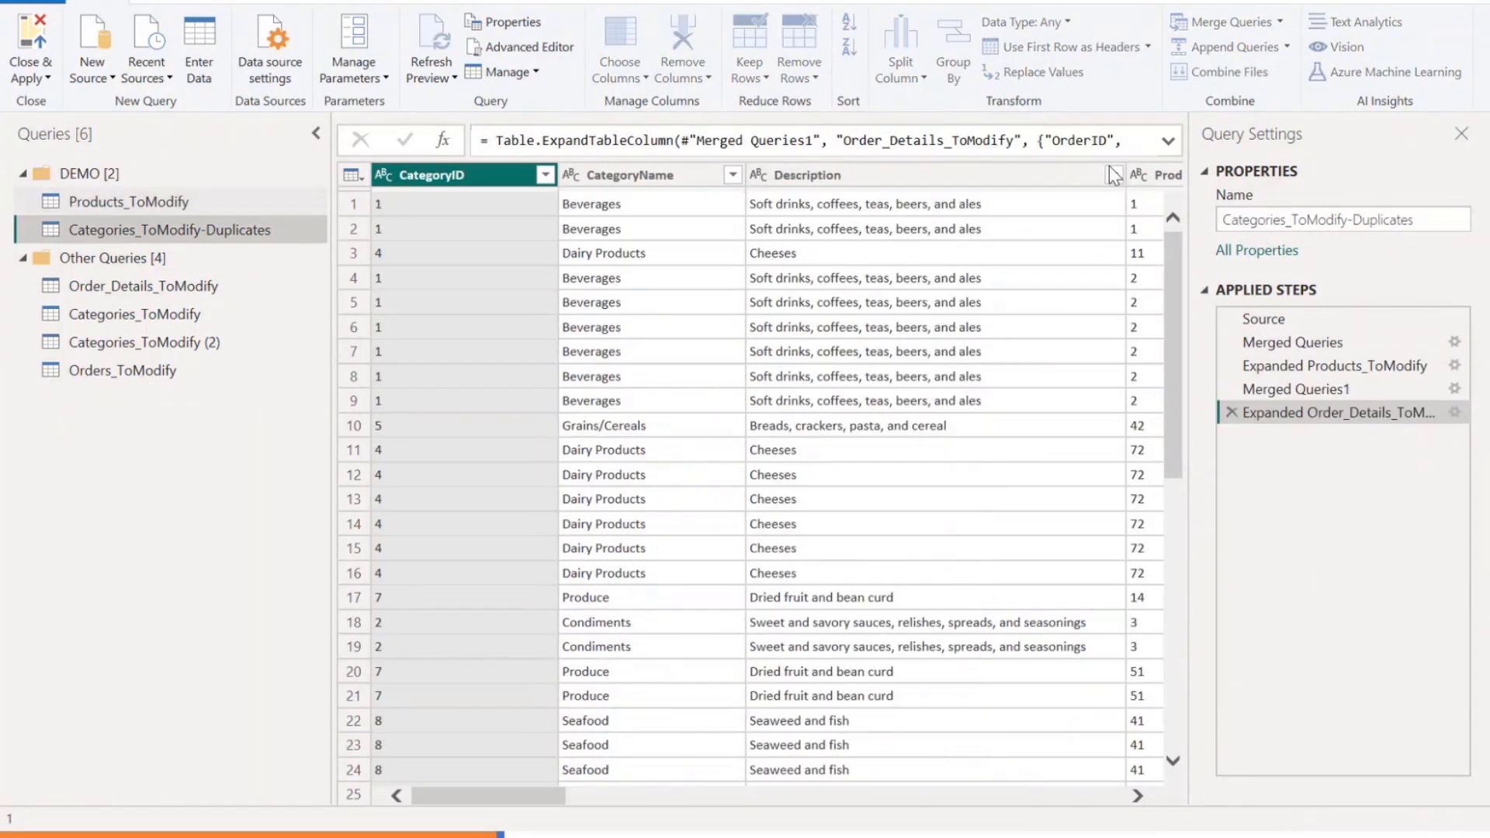
left_click(1327, 322)
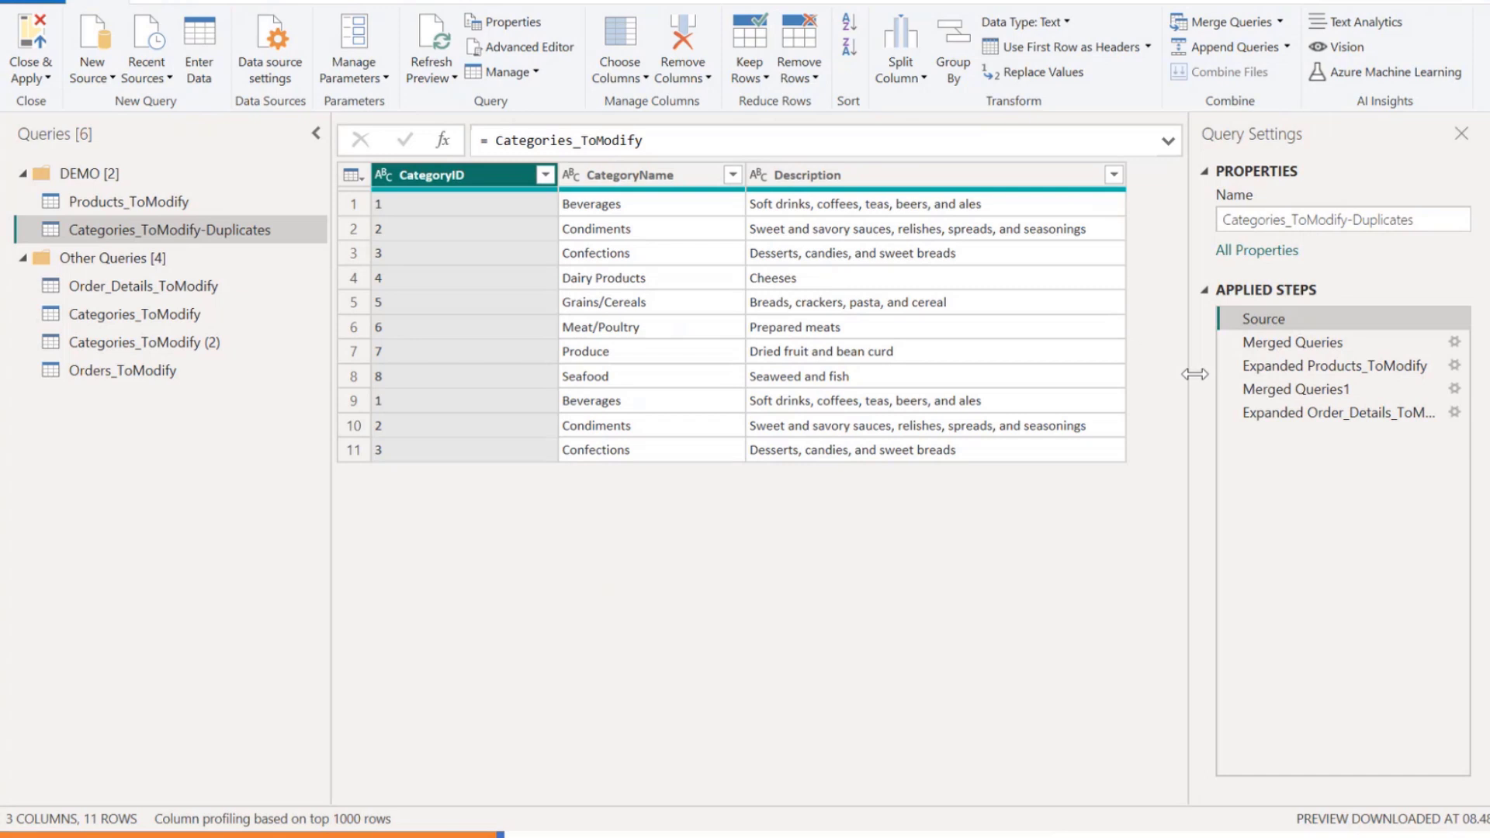
left_click(1364, 338)
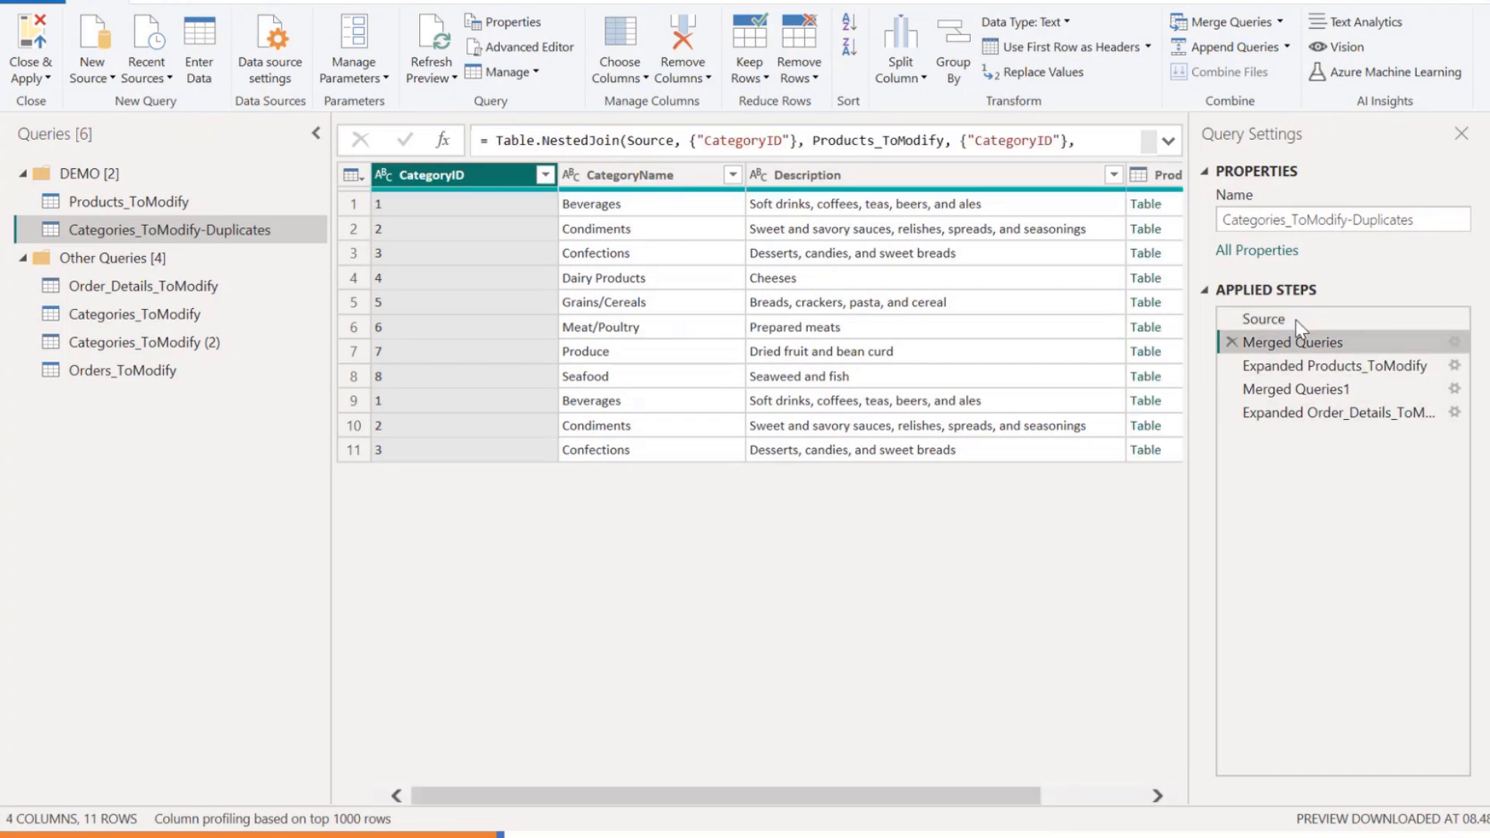
left_click(1454, 342)
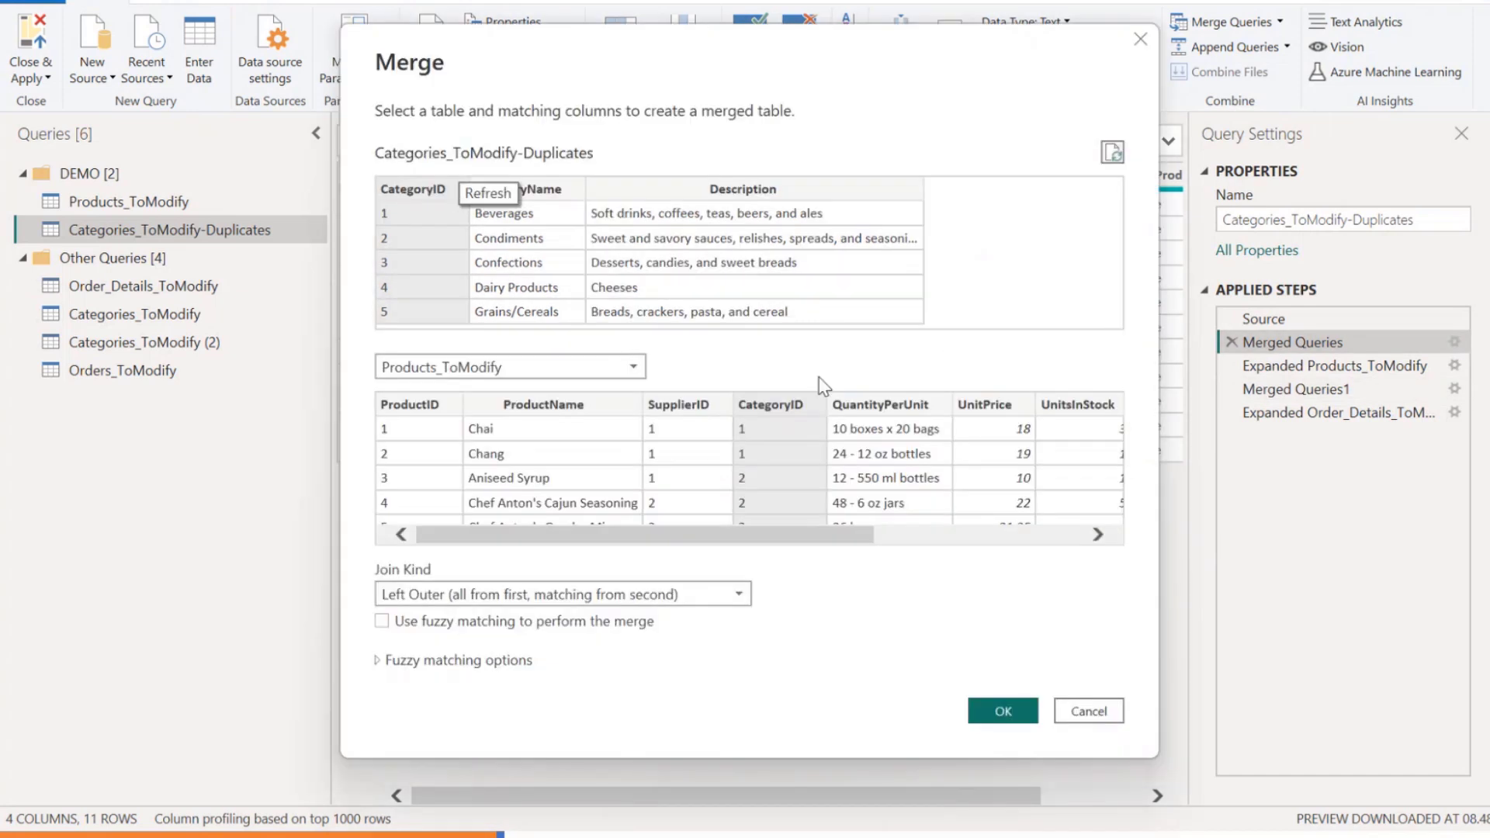
left_click(1114, 711)
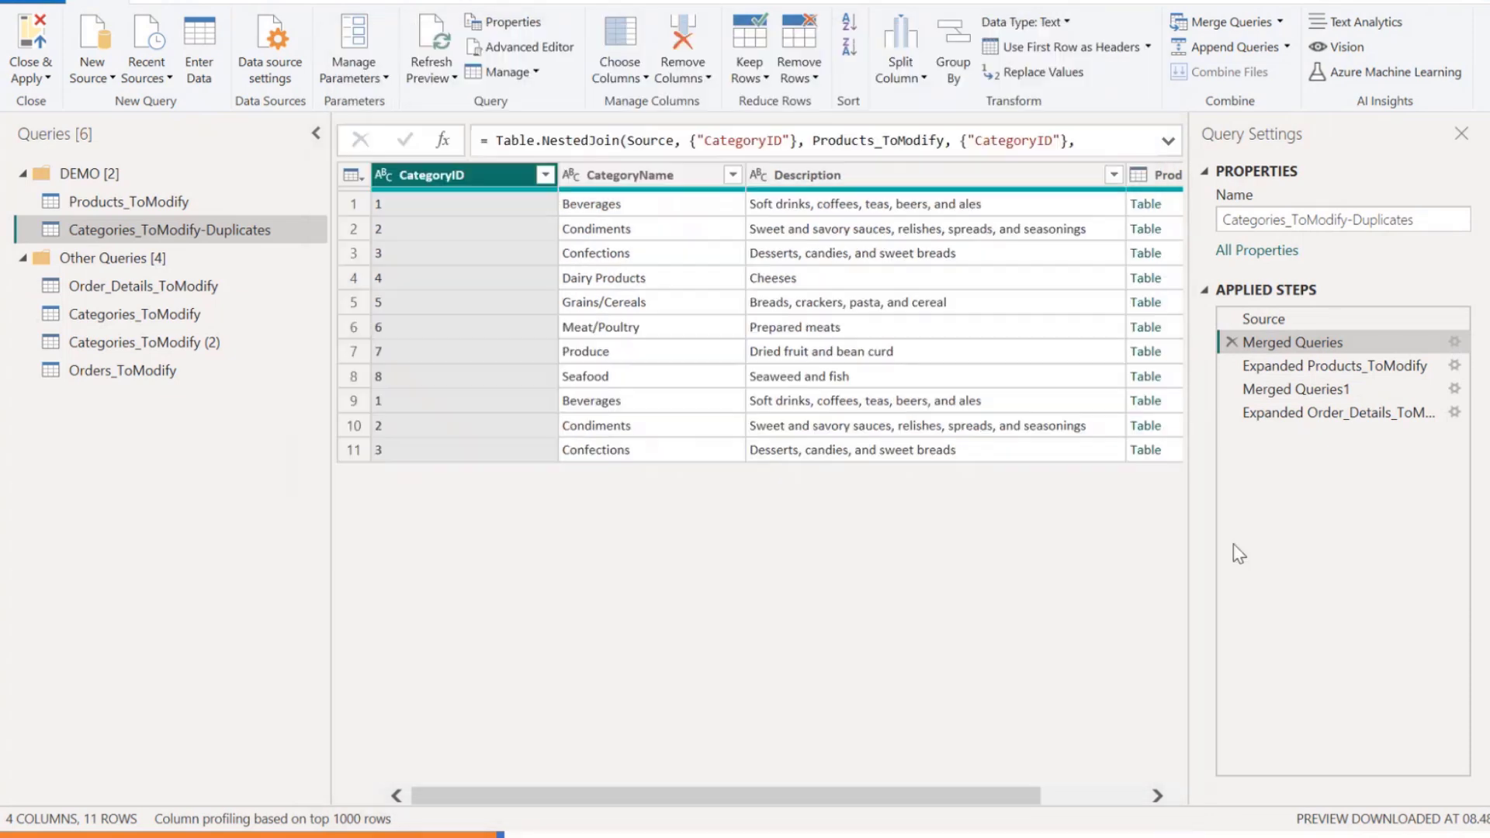
left_click(1295, 373)
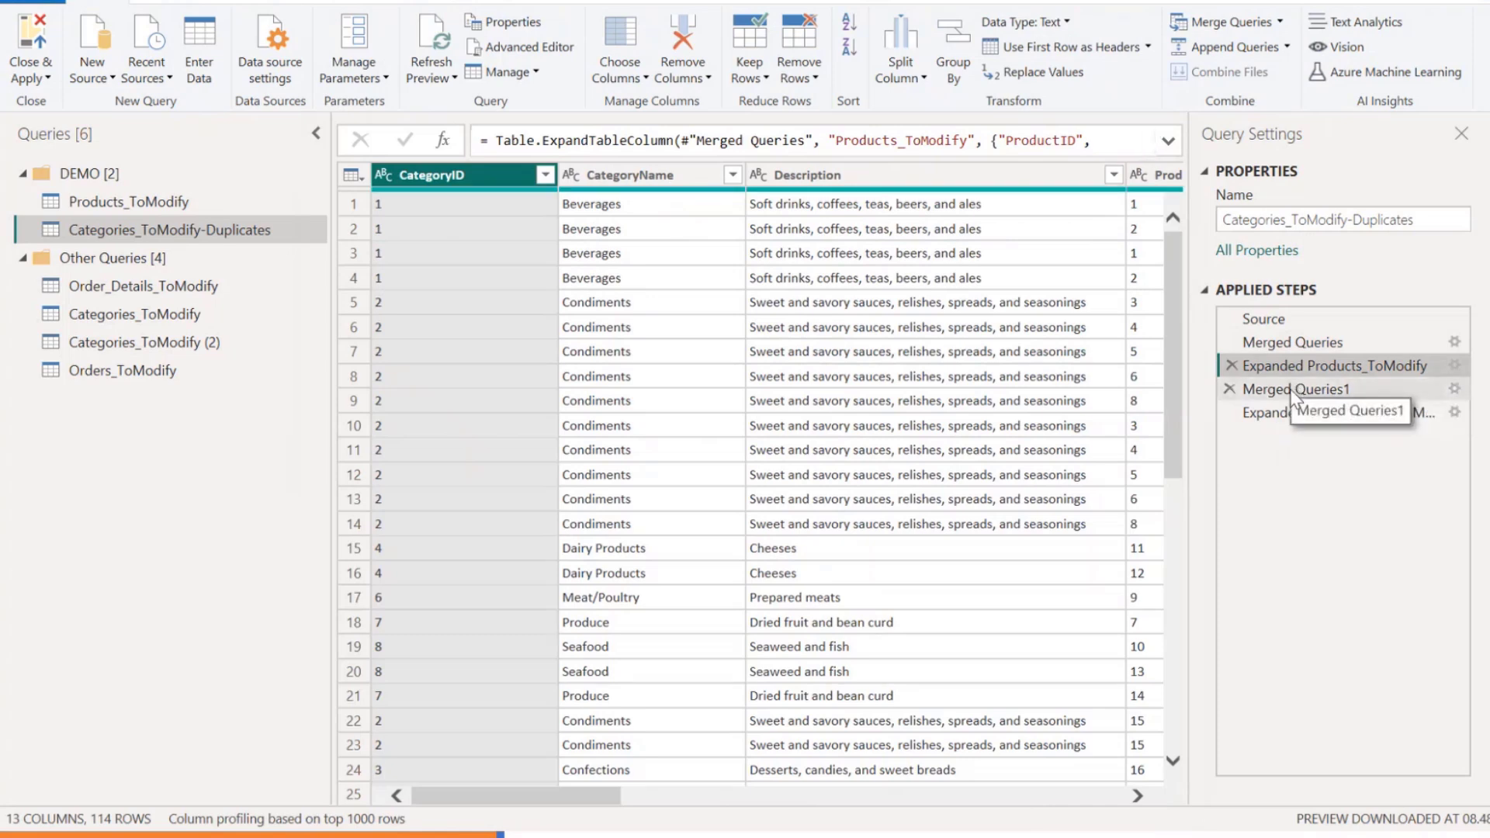
left_click_drag(509, 797, 918, 772)
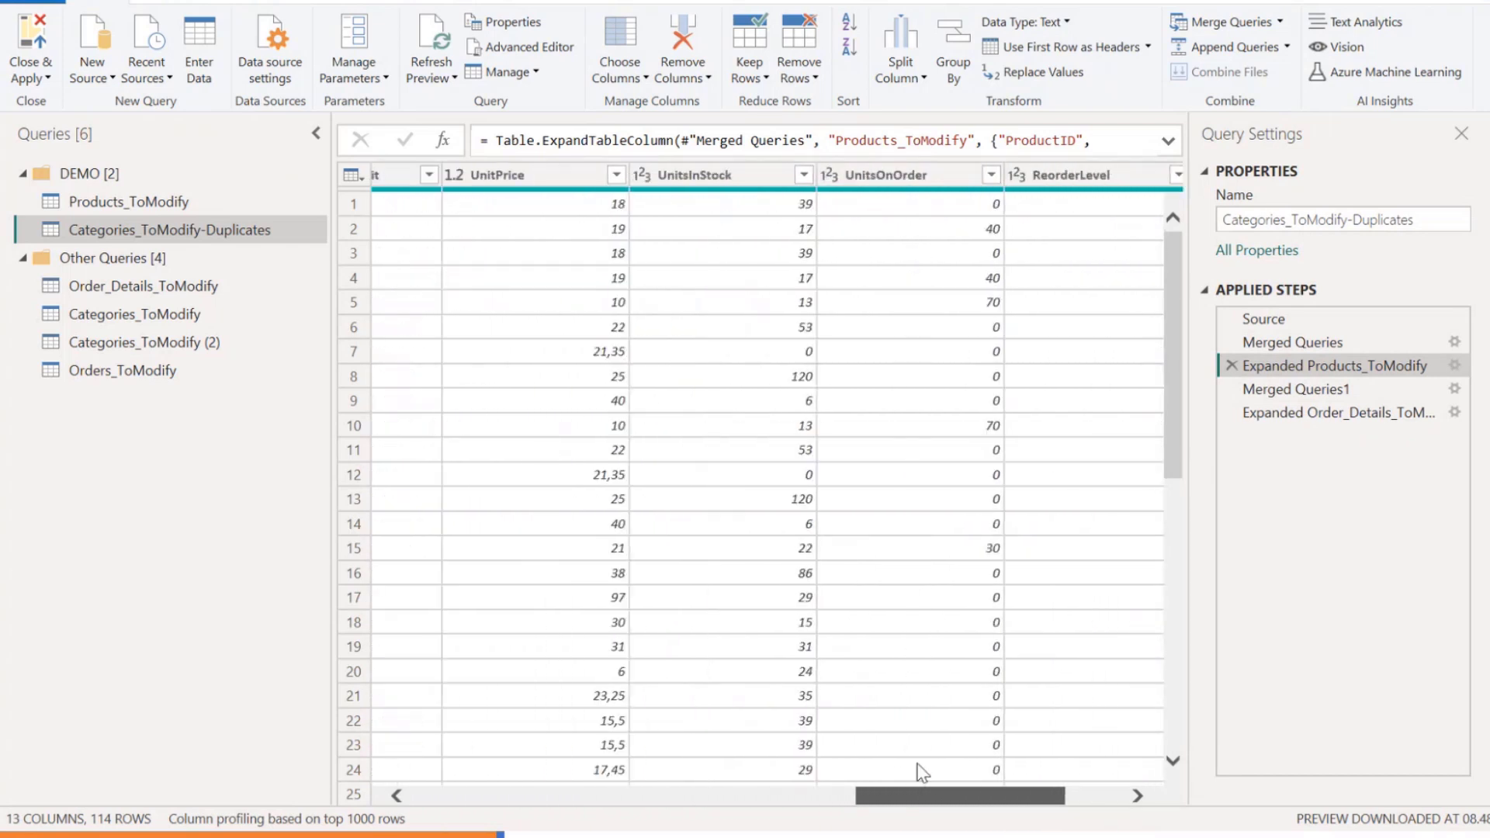
left_click(1348, 392)
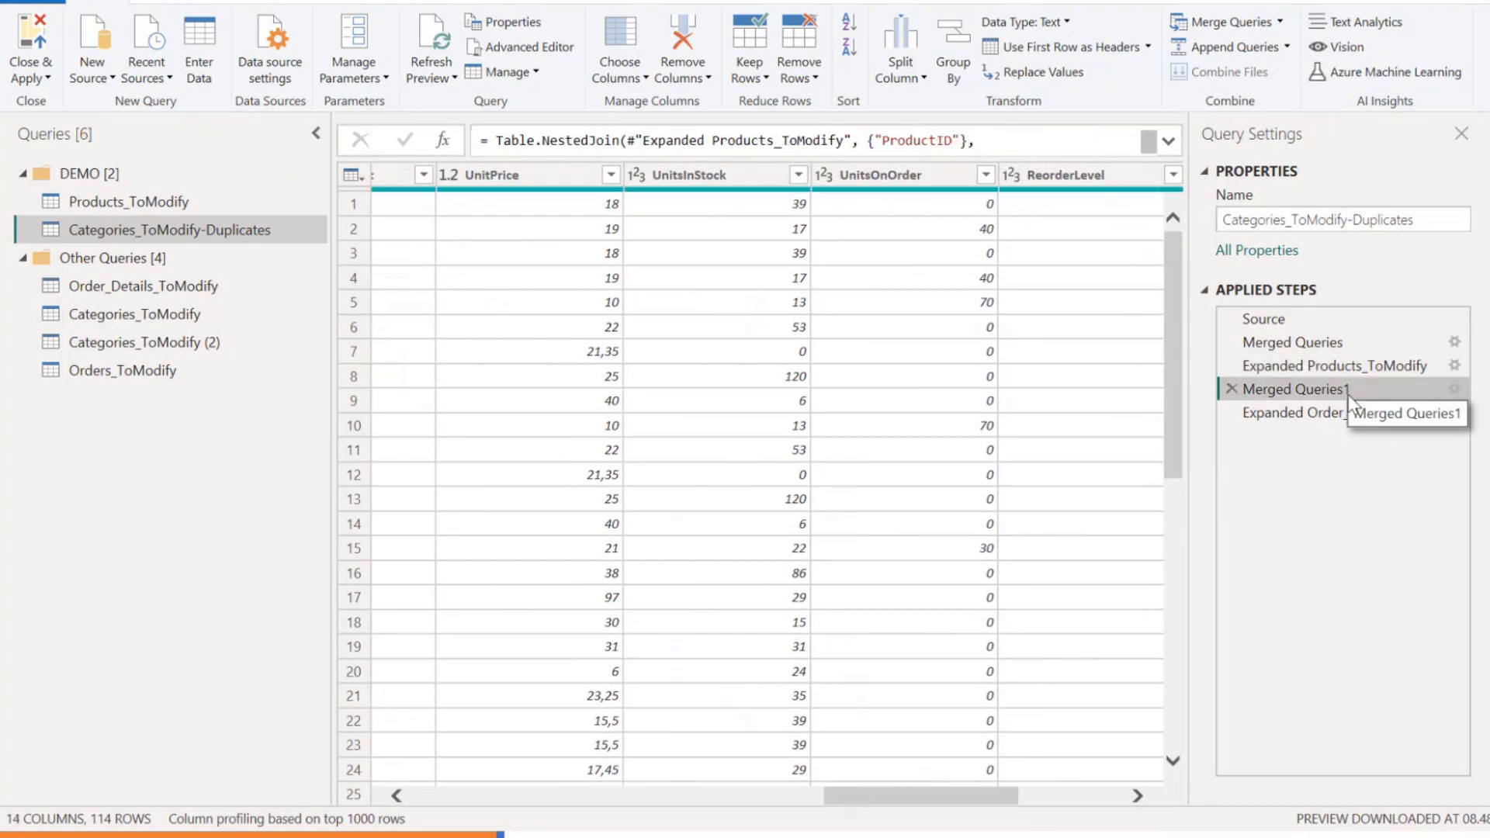
left_click(1348, 413)
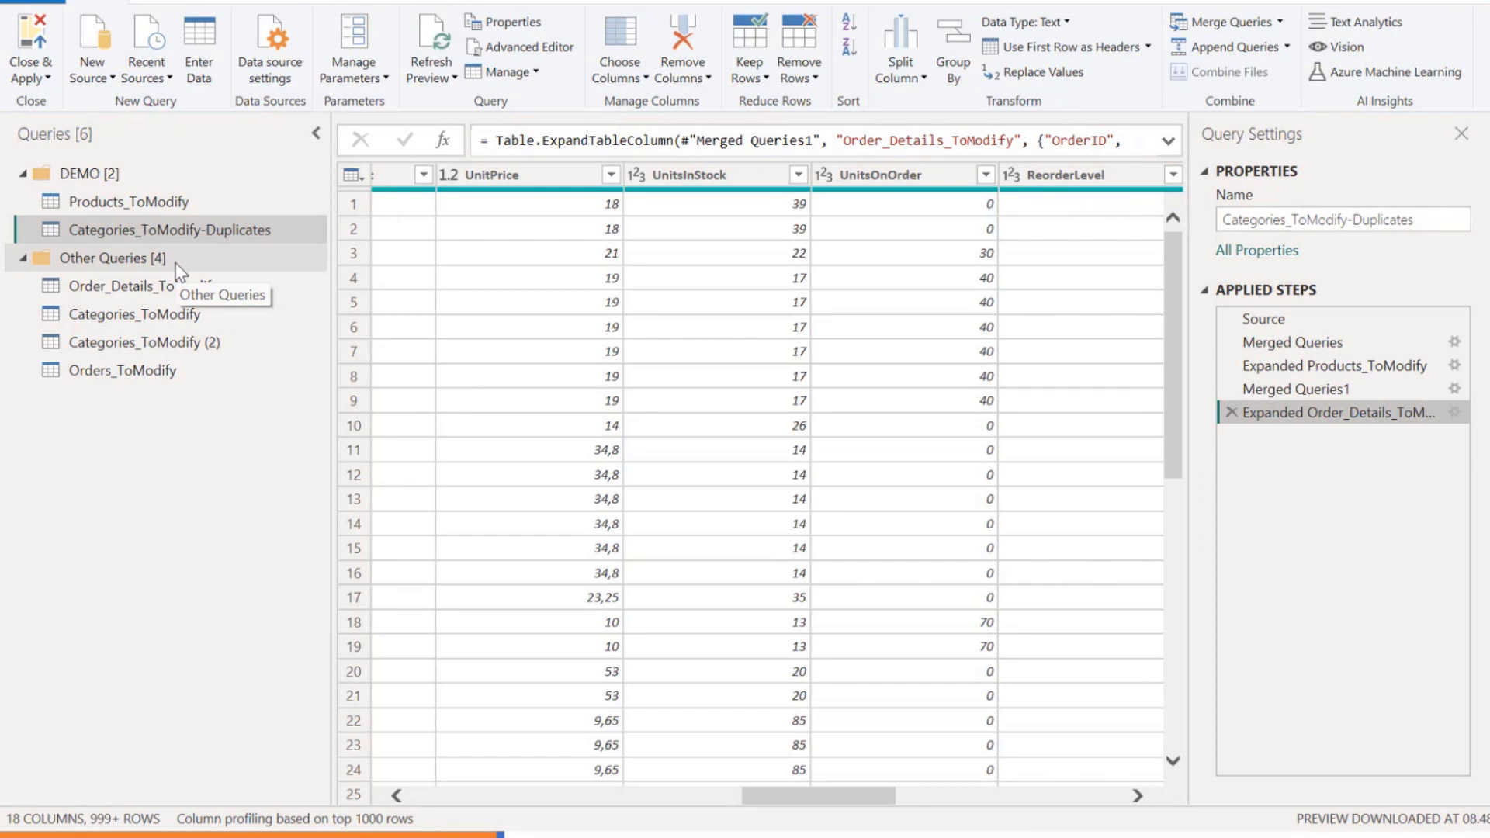
Step: Review the Products_ToModify query's applied steps again, going back to Source and returning to Changed Type
left_click(185, 203)
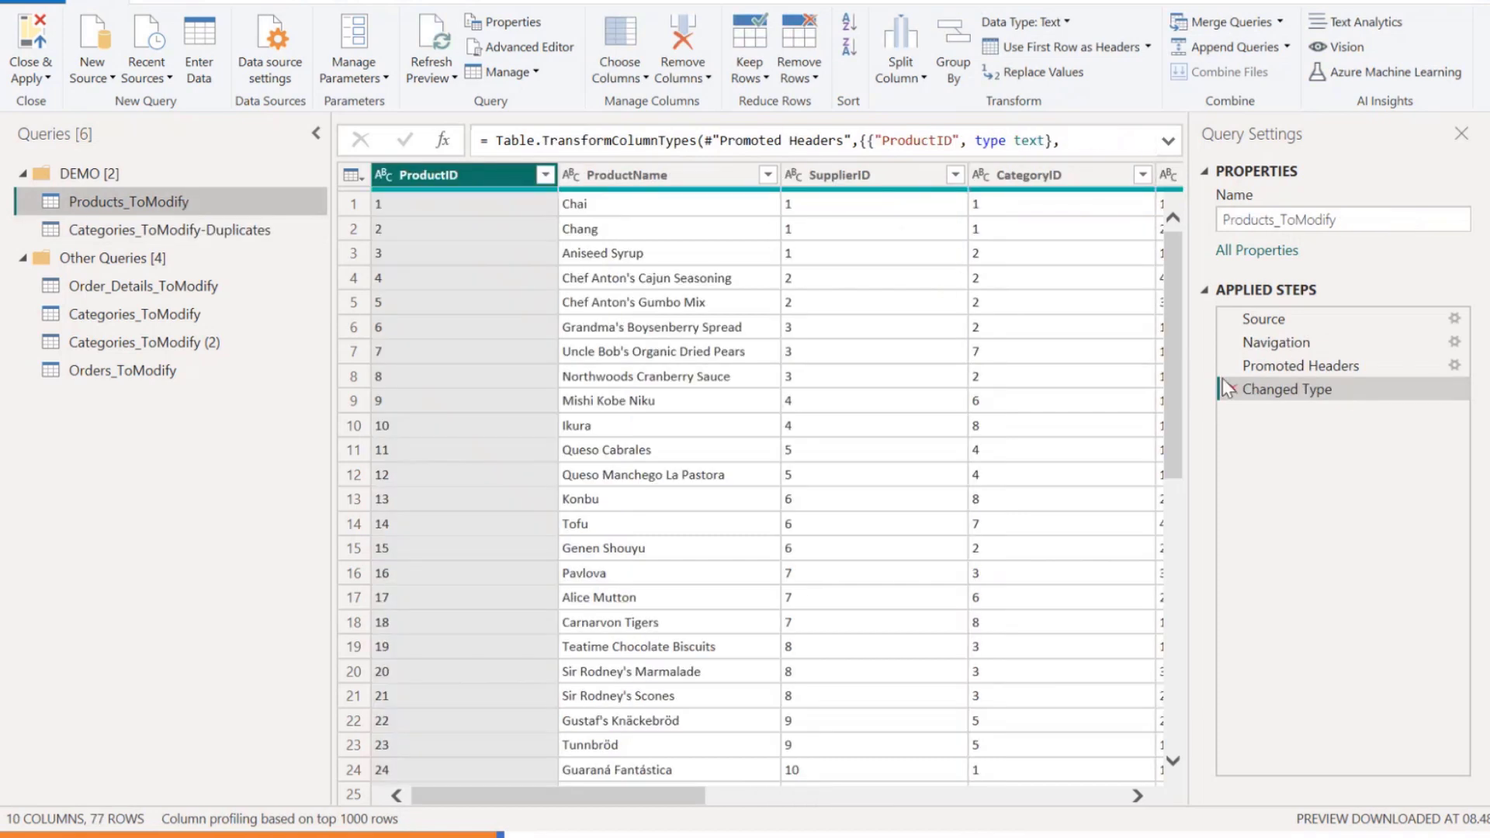
left_click(1310, 368)
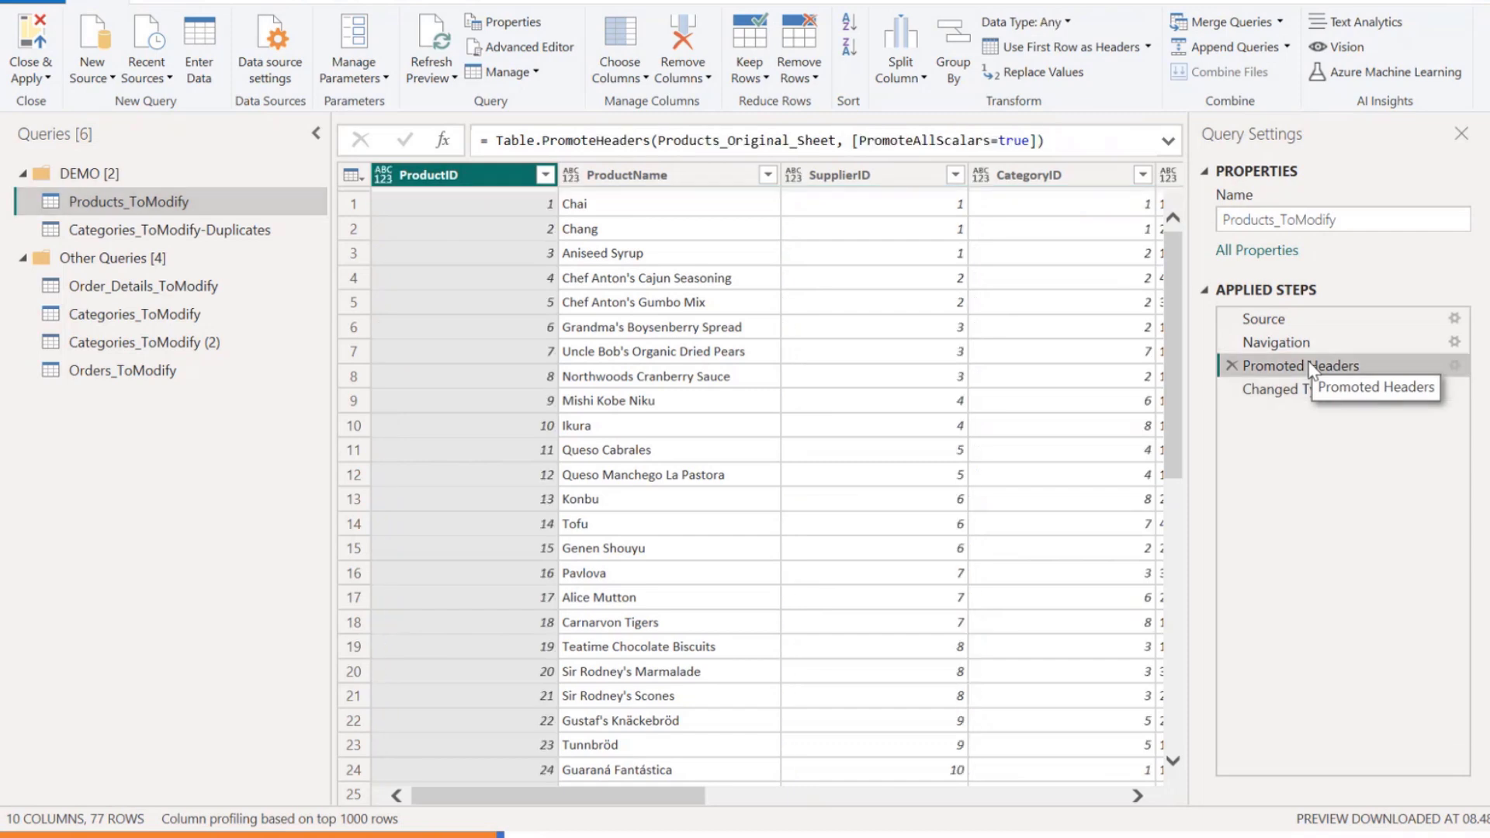
left_click(1310, 345)
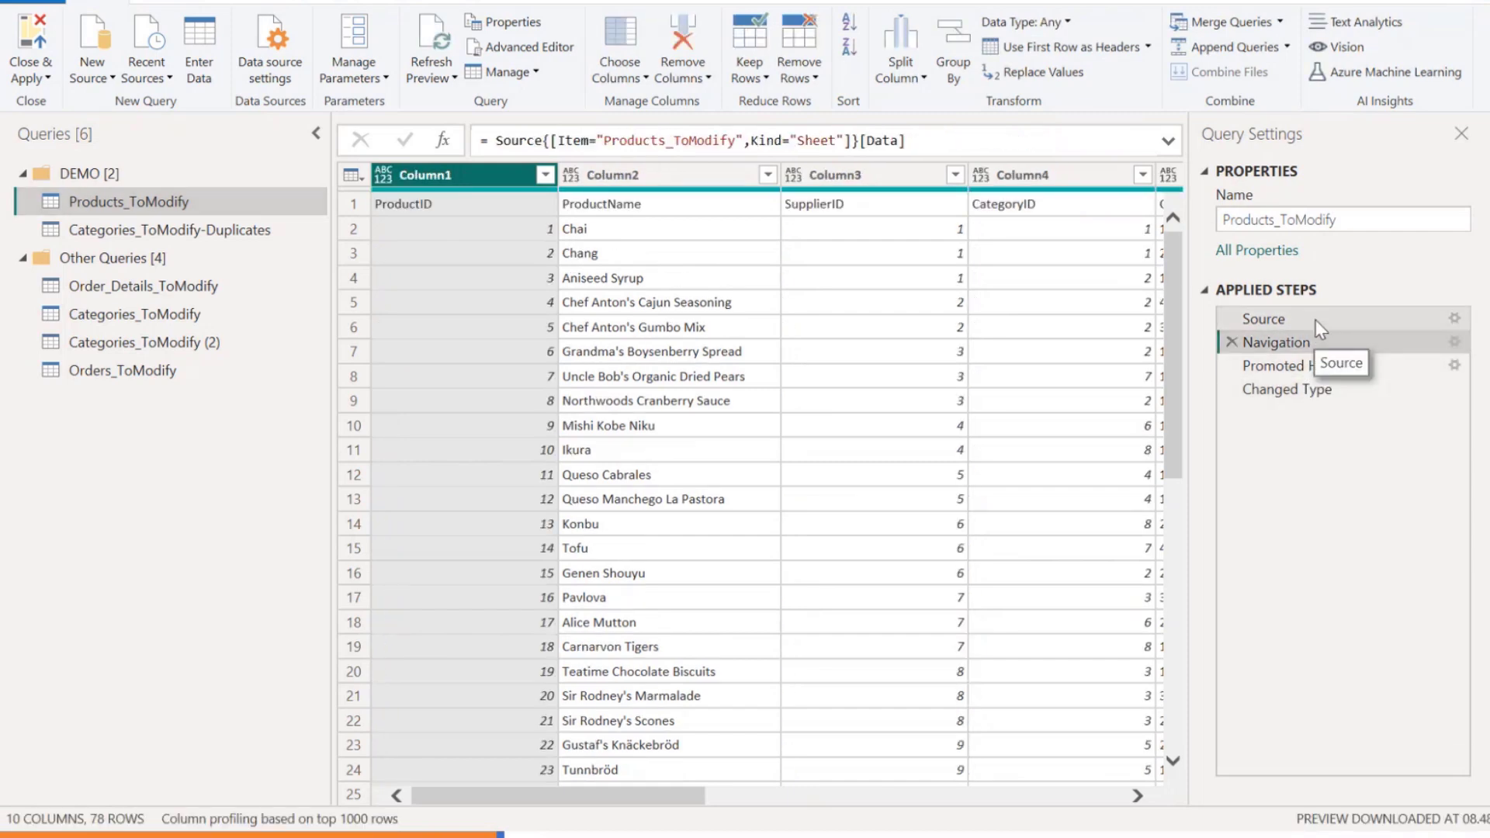
left_click(1316, 320)
left_click(1314, 383)
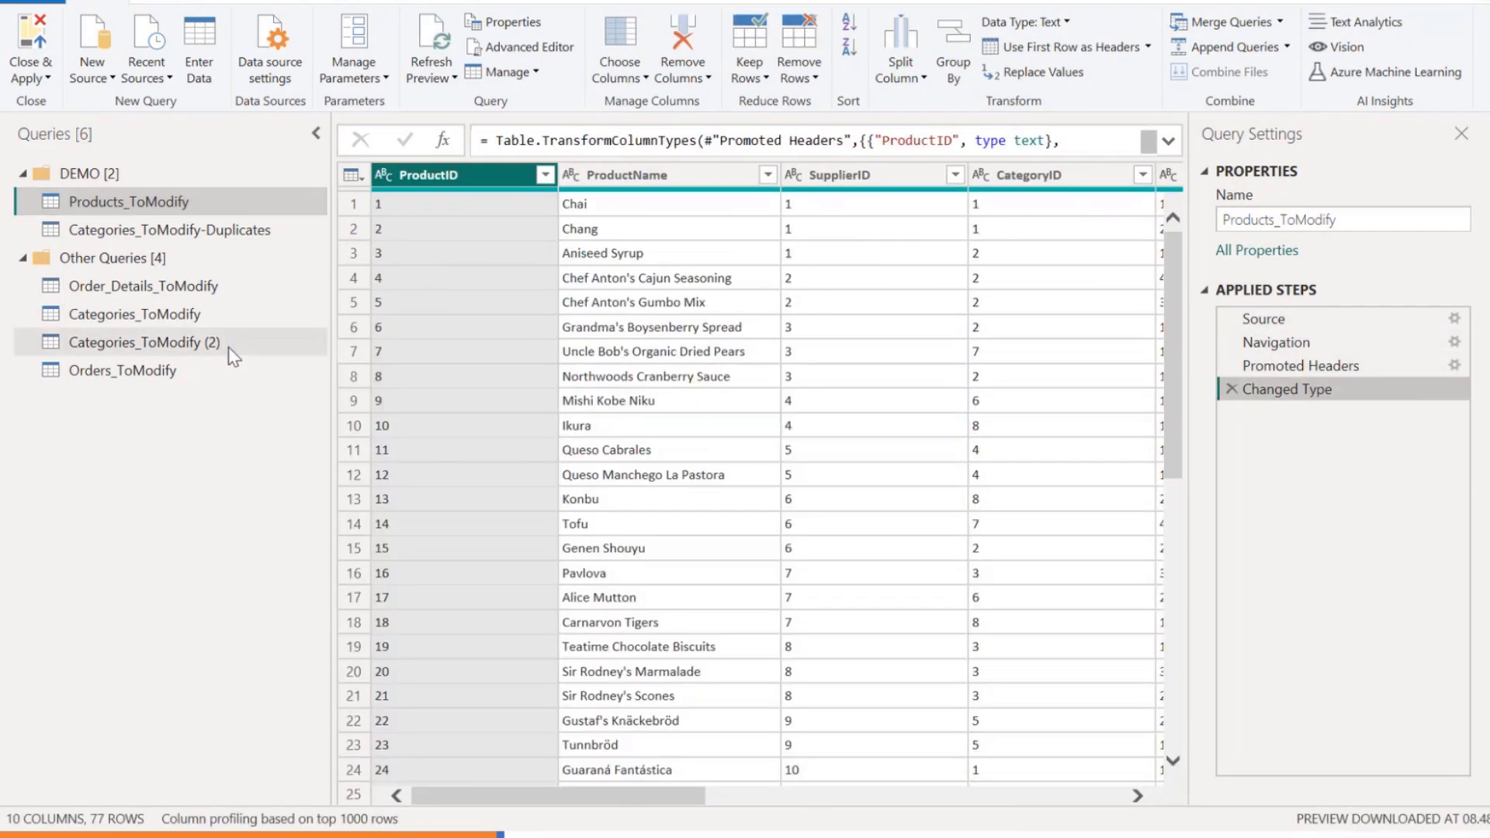
Step: Group the Categories_ToModify query by CategoryID with a Count Rows column named Count
left_click(196, 315)
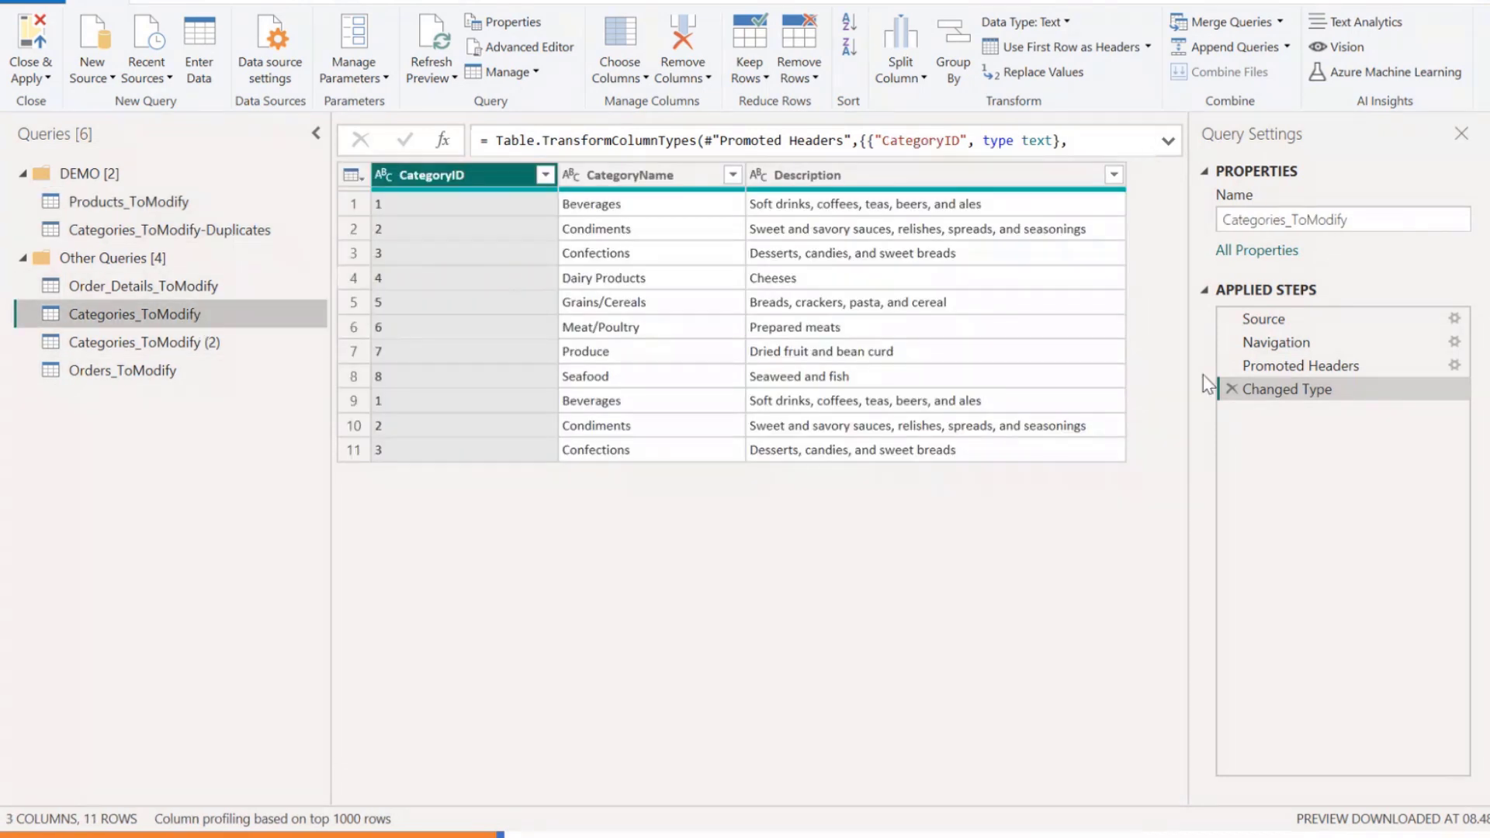
left_click(163, 2)
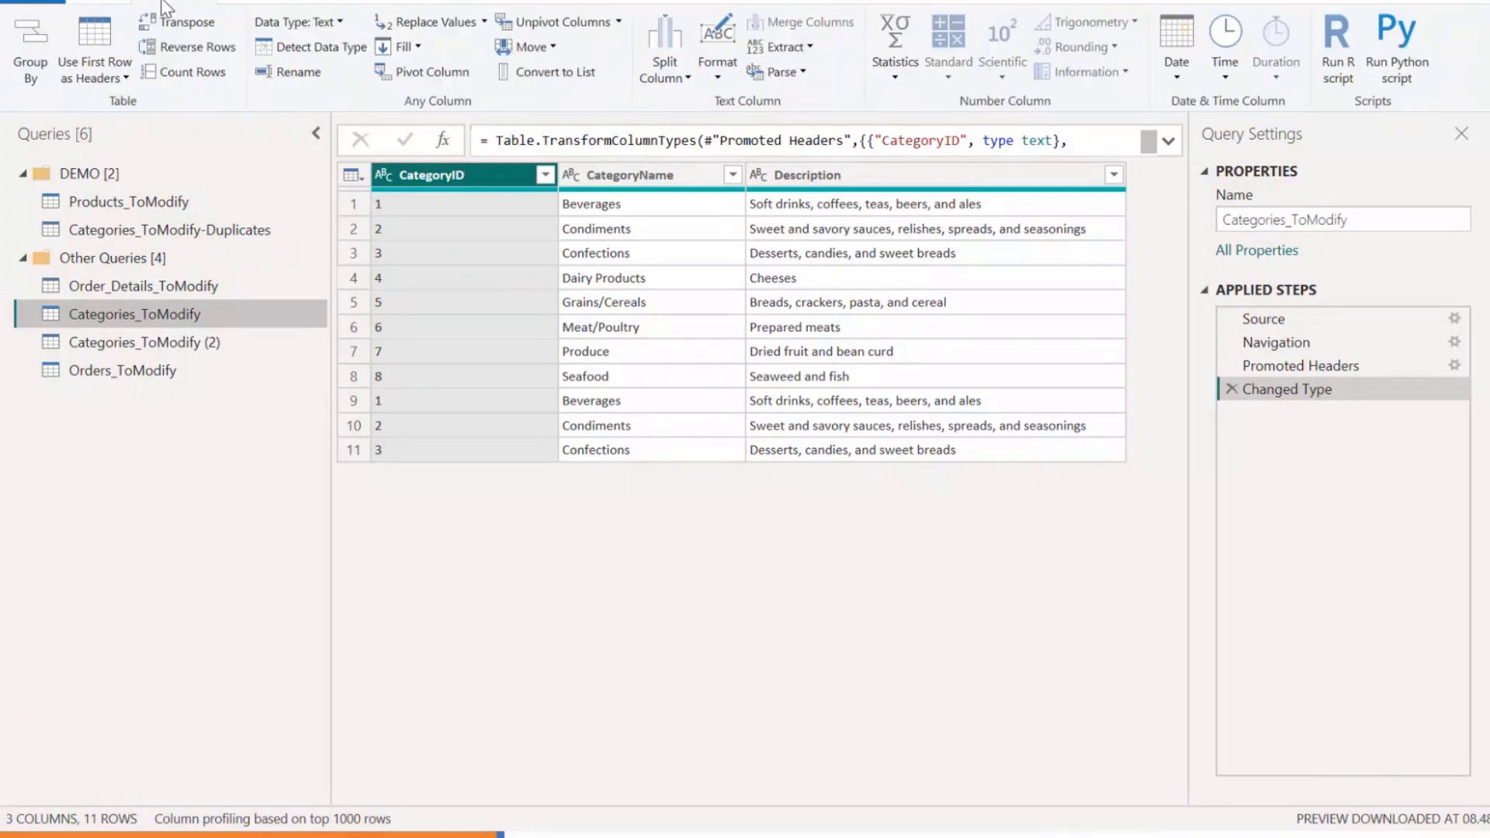
left_click(31, 55)
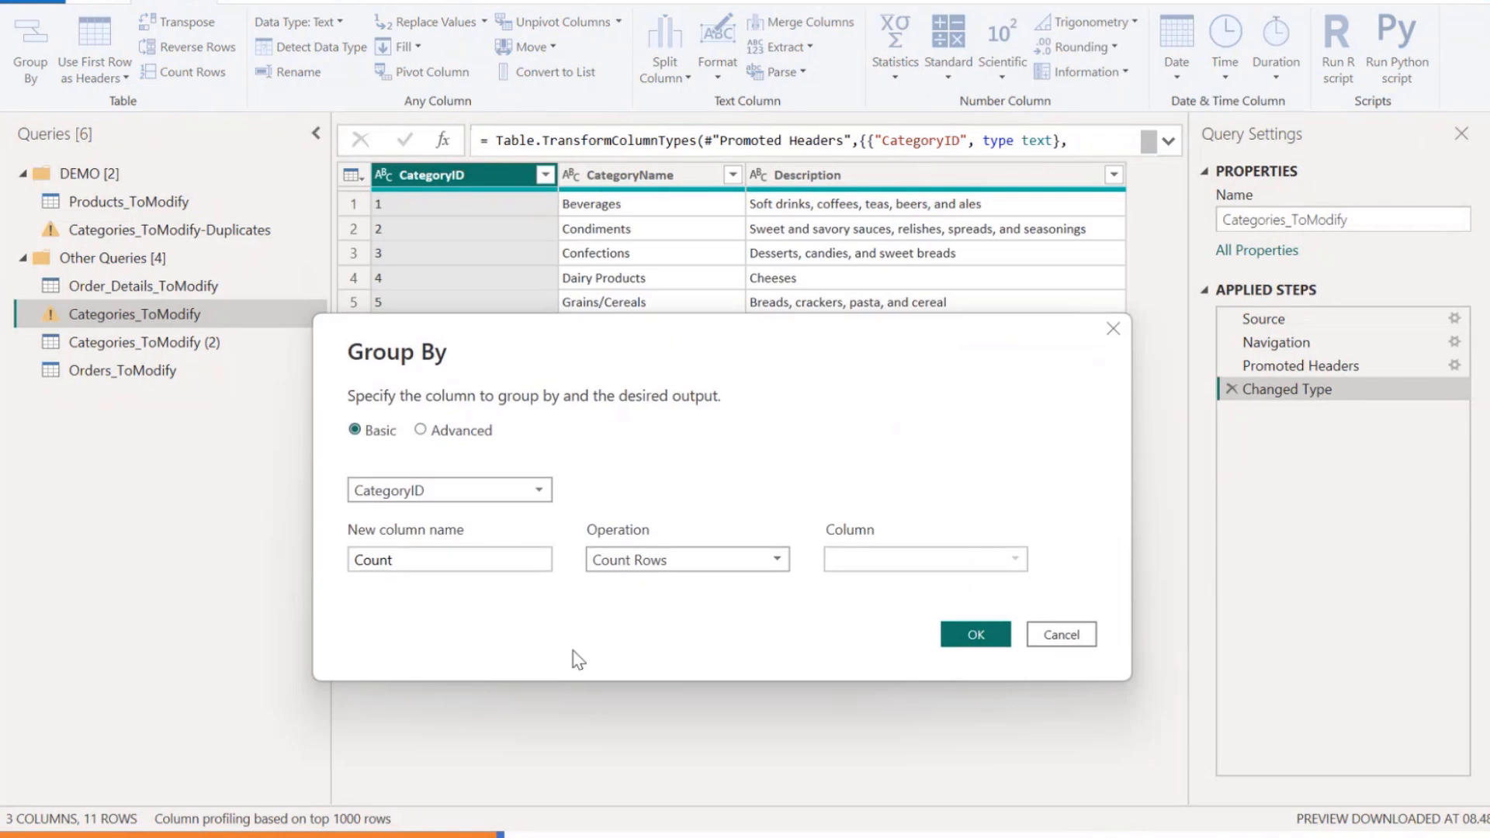
left_click(986, 633)
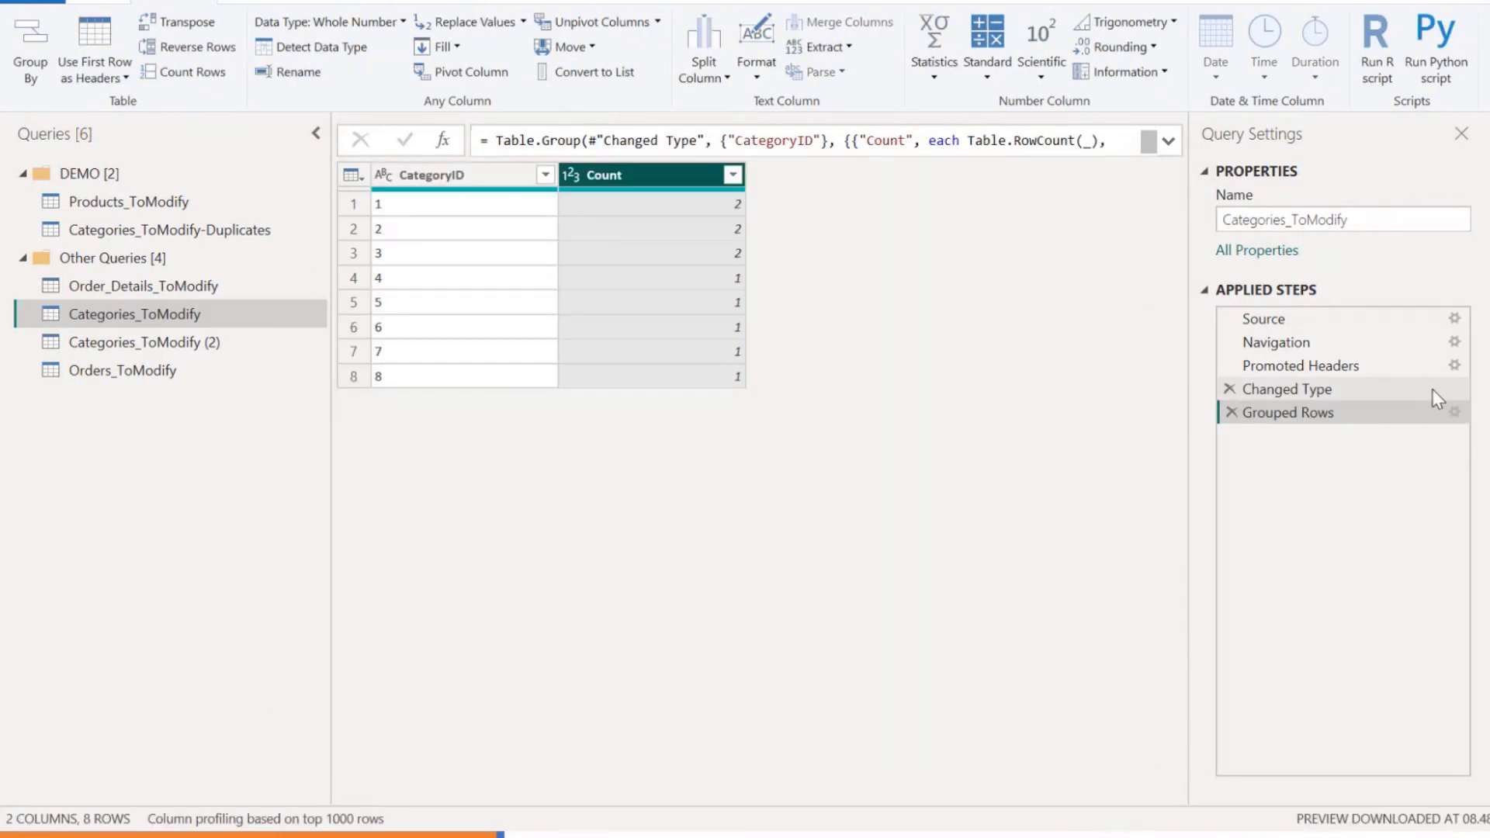
Step: Change the Grouped Rows step to advanced grouping, adding CategoryName and Description as grouping columns alongside CategoryID
left_click(1455, 413)
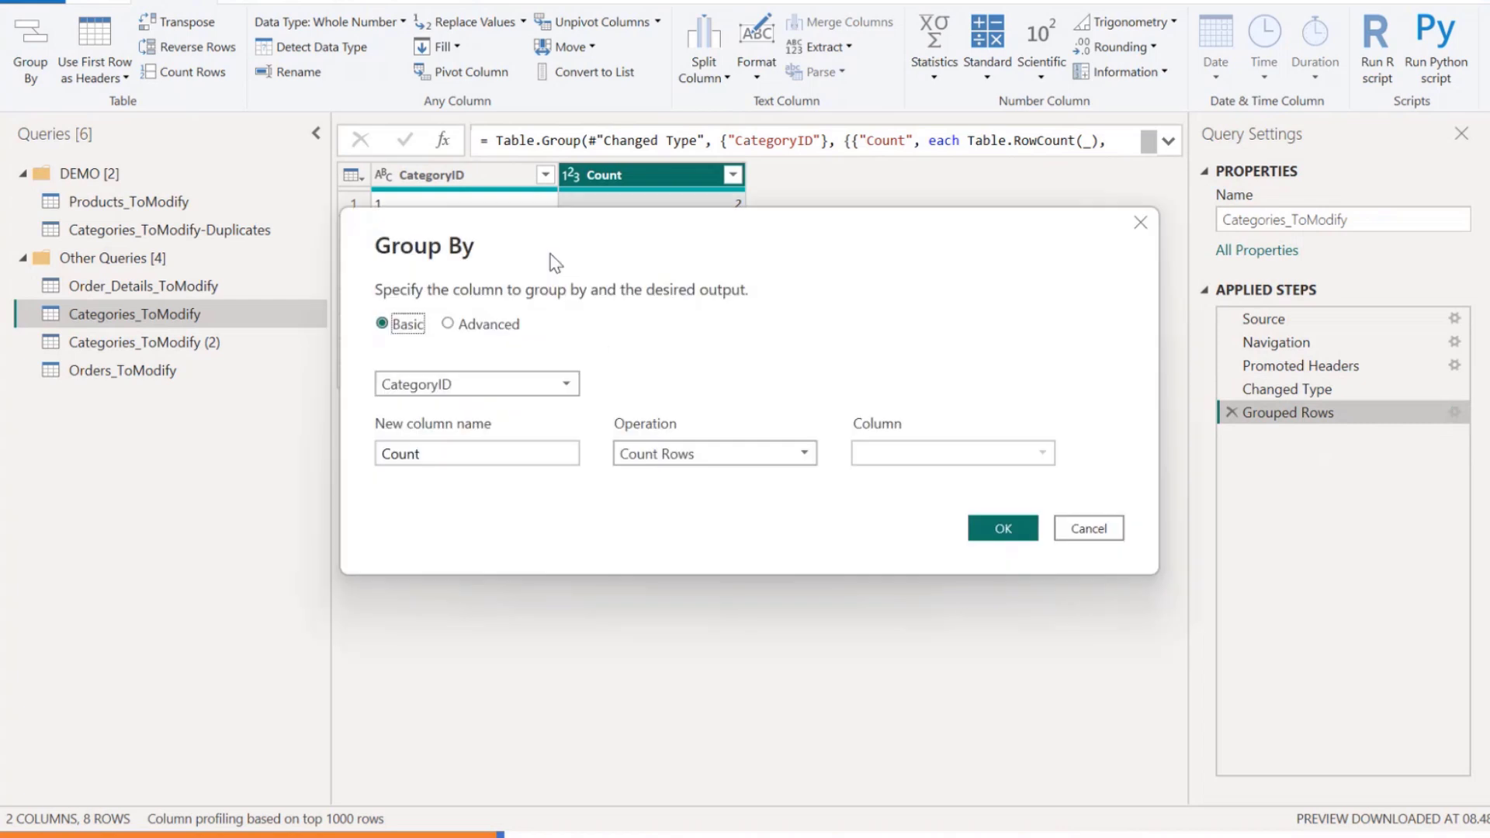
left_click(476, 324)
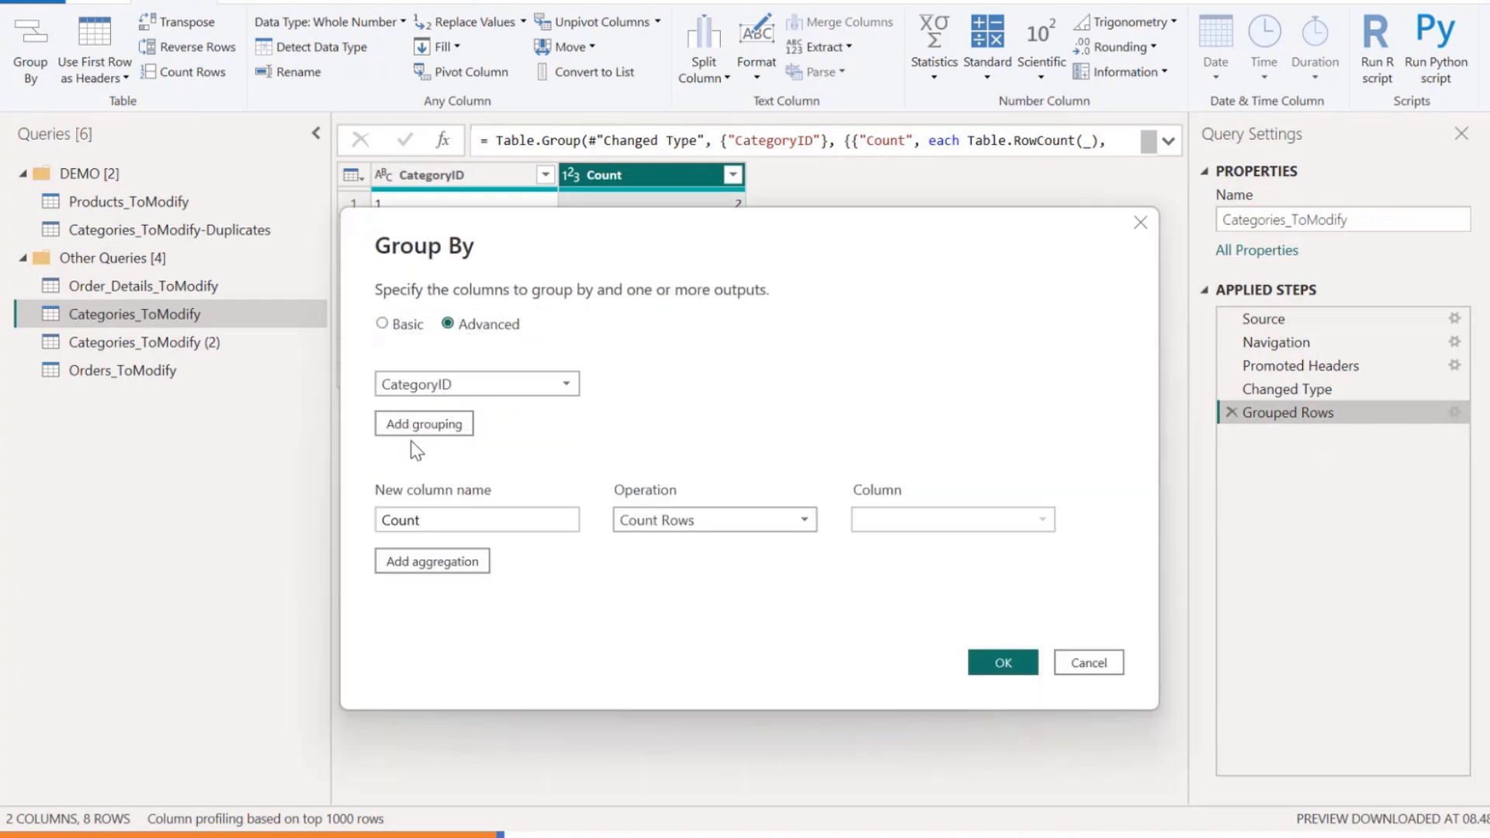
left_click(425, 425)
left_click(455, 427)
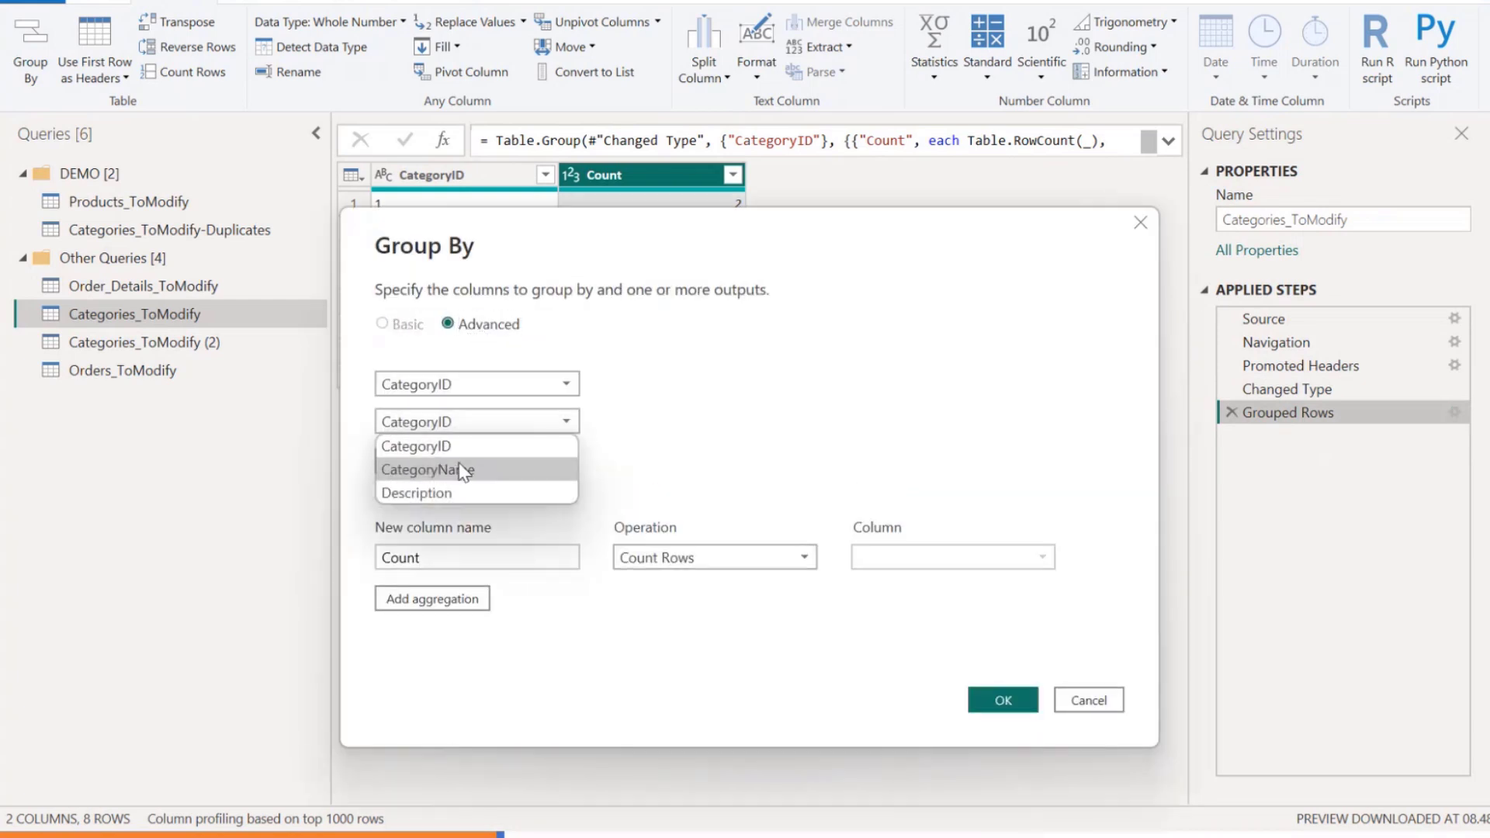
left_click(460, 469)
left_click(455, 464)
left_click(445, 469)
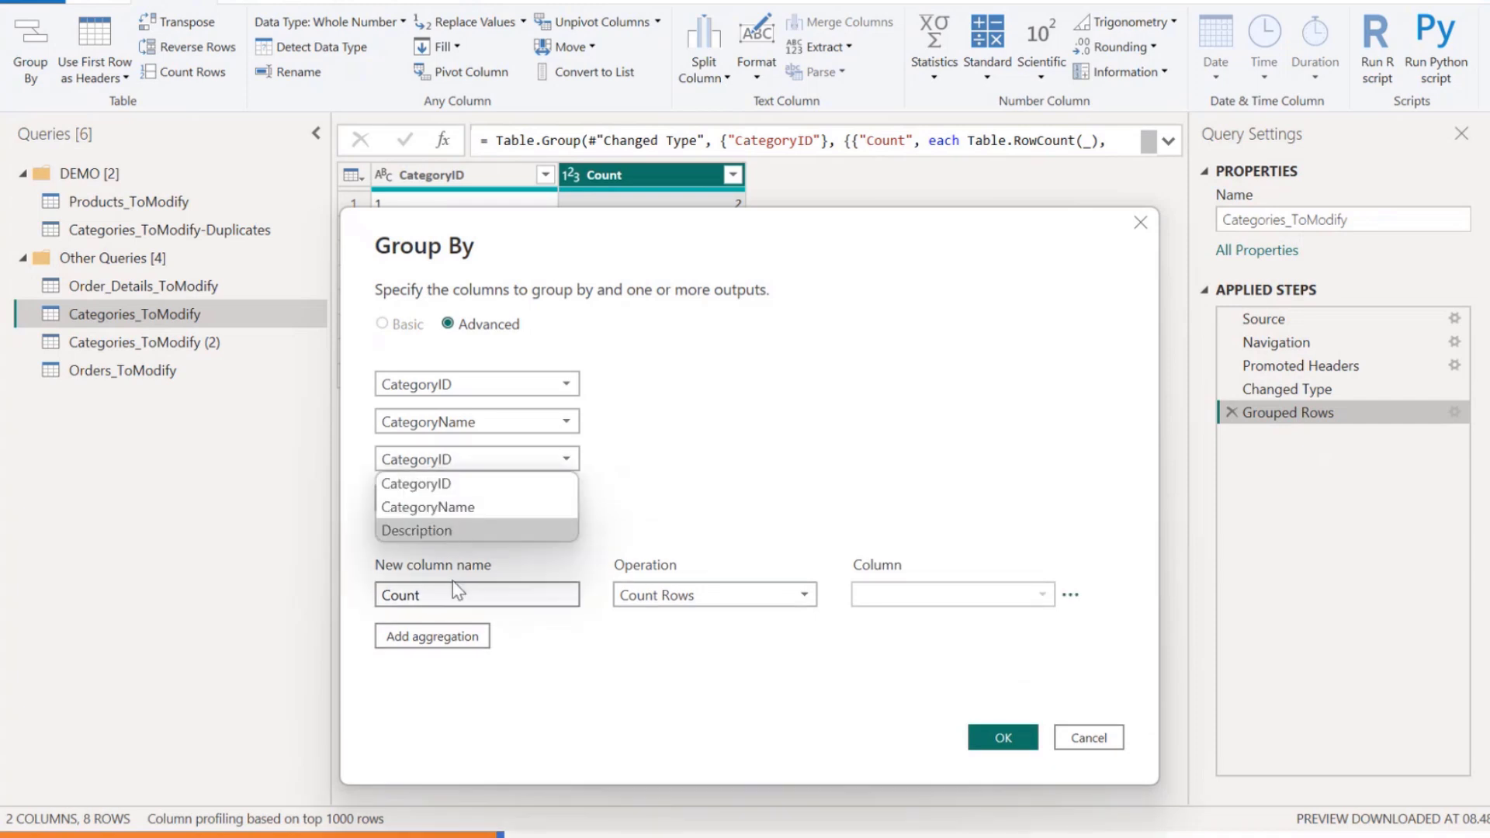
left_click(466, 521)
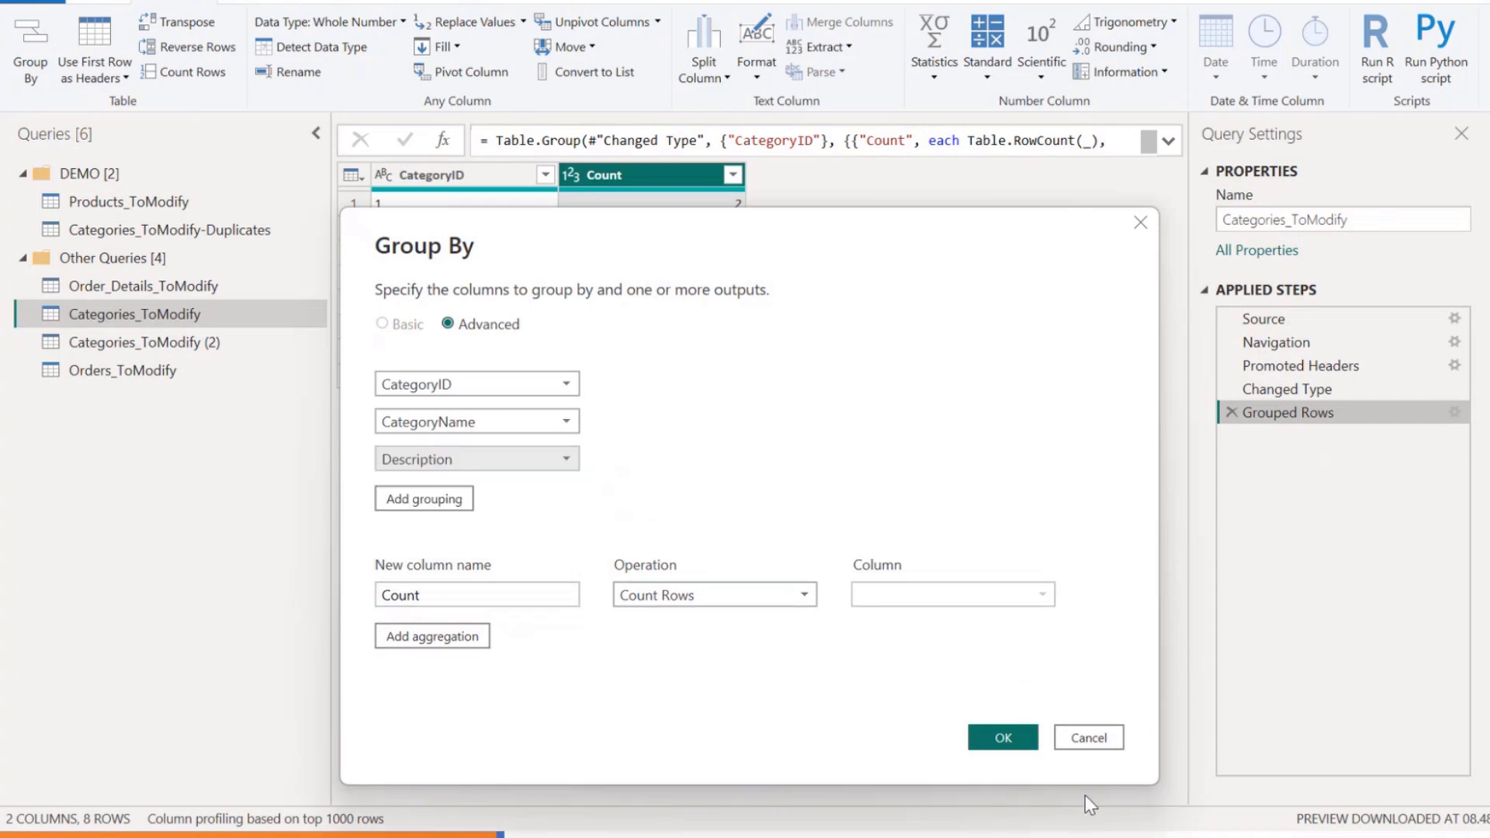
left_click(991, 740)
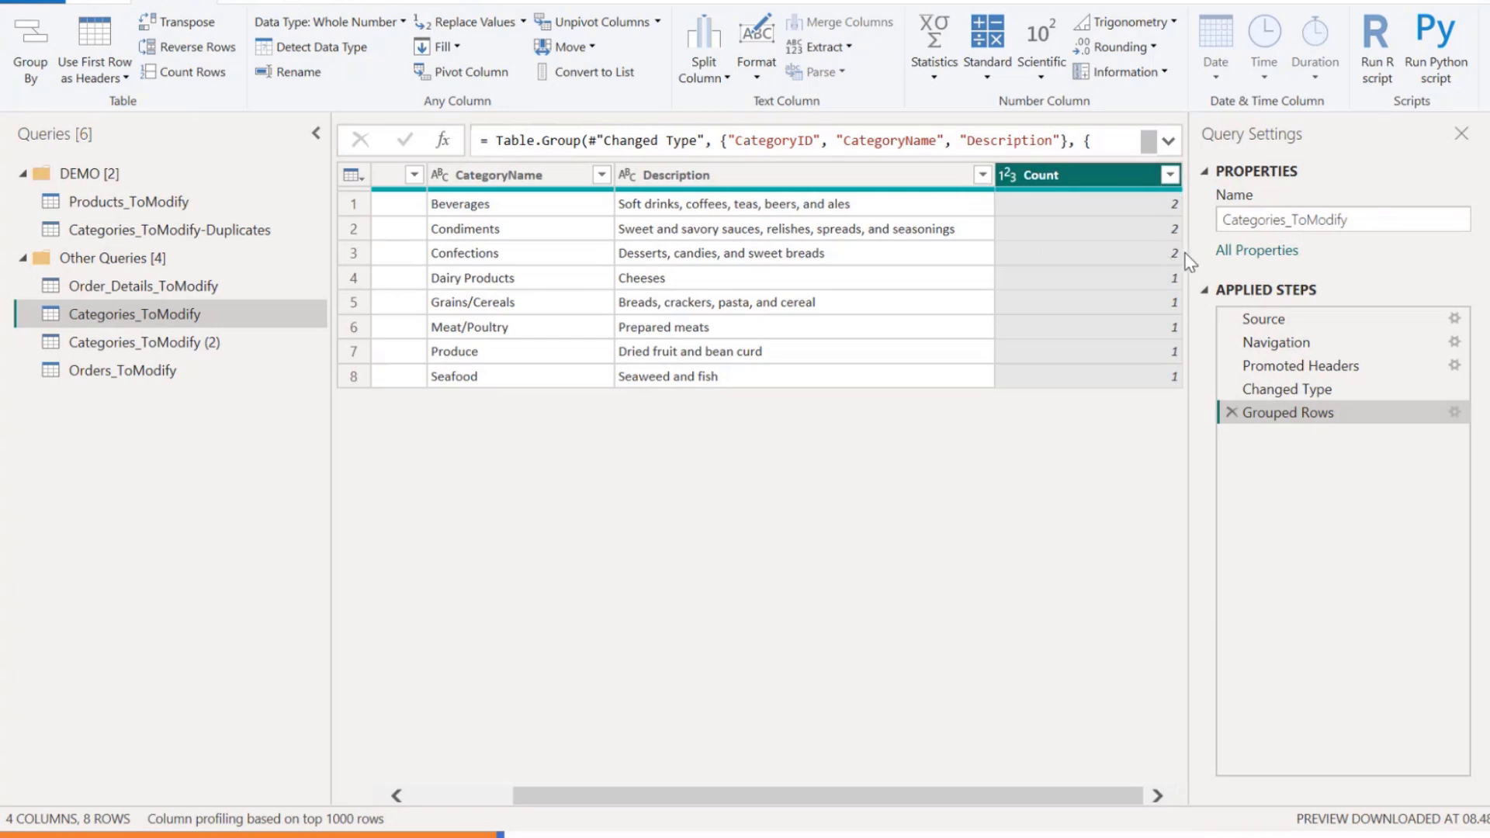
left_click_drag(976, 800, 711, 825)
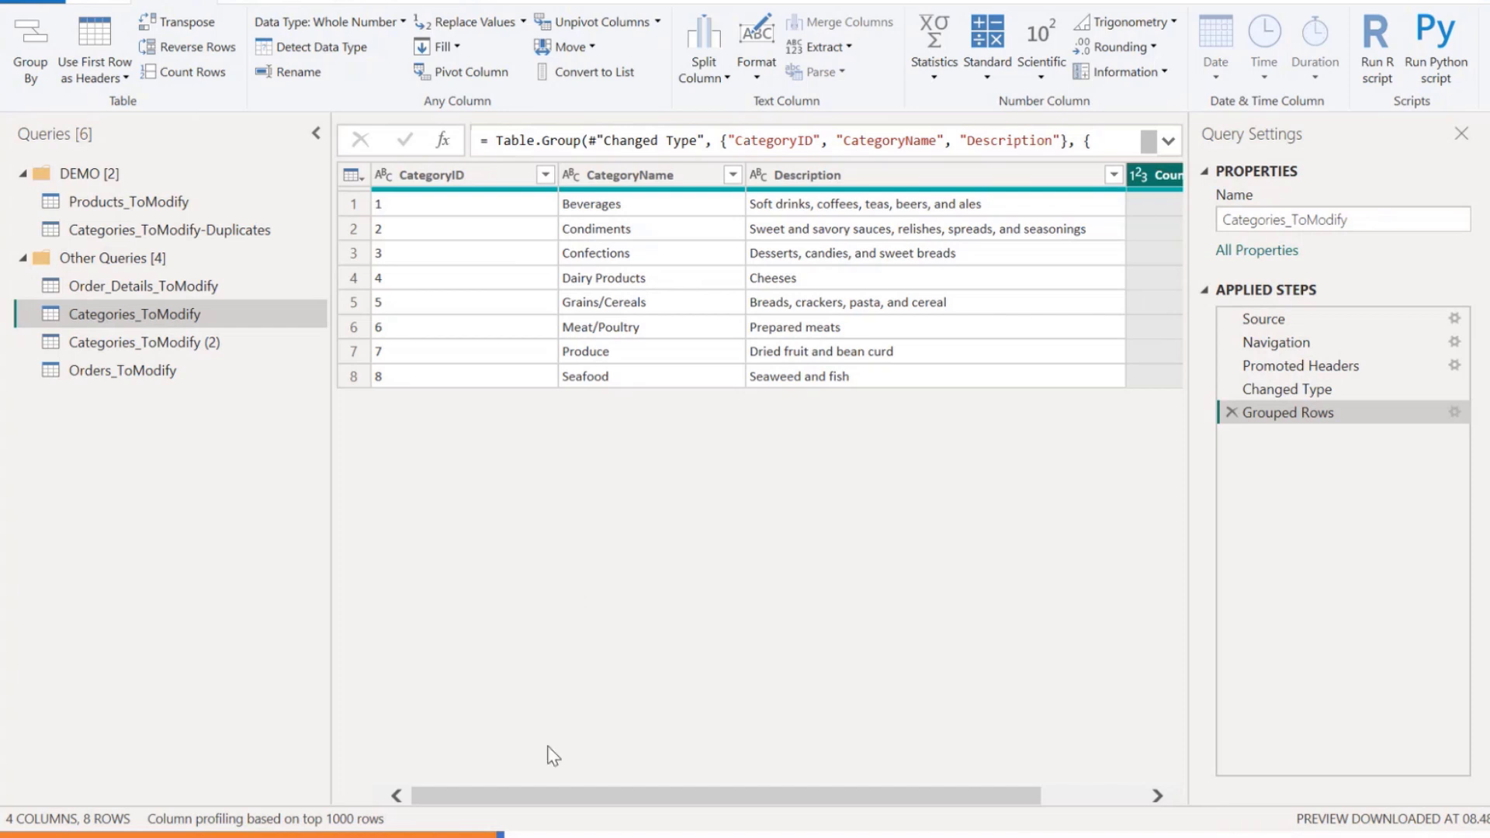
left_click_drag(557, 795, 491, 771)
Step: Close the query editor without applying the changes and the report without saving, returning to the presentation slide
key("alt+F4")
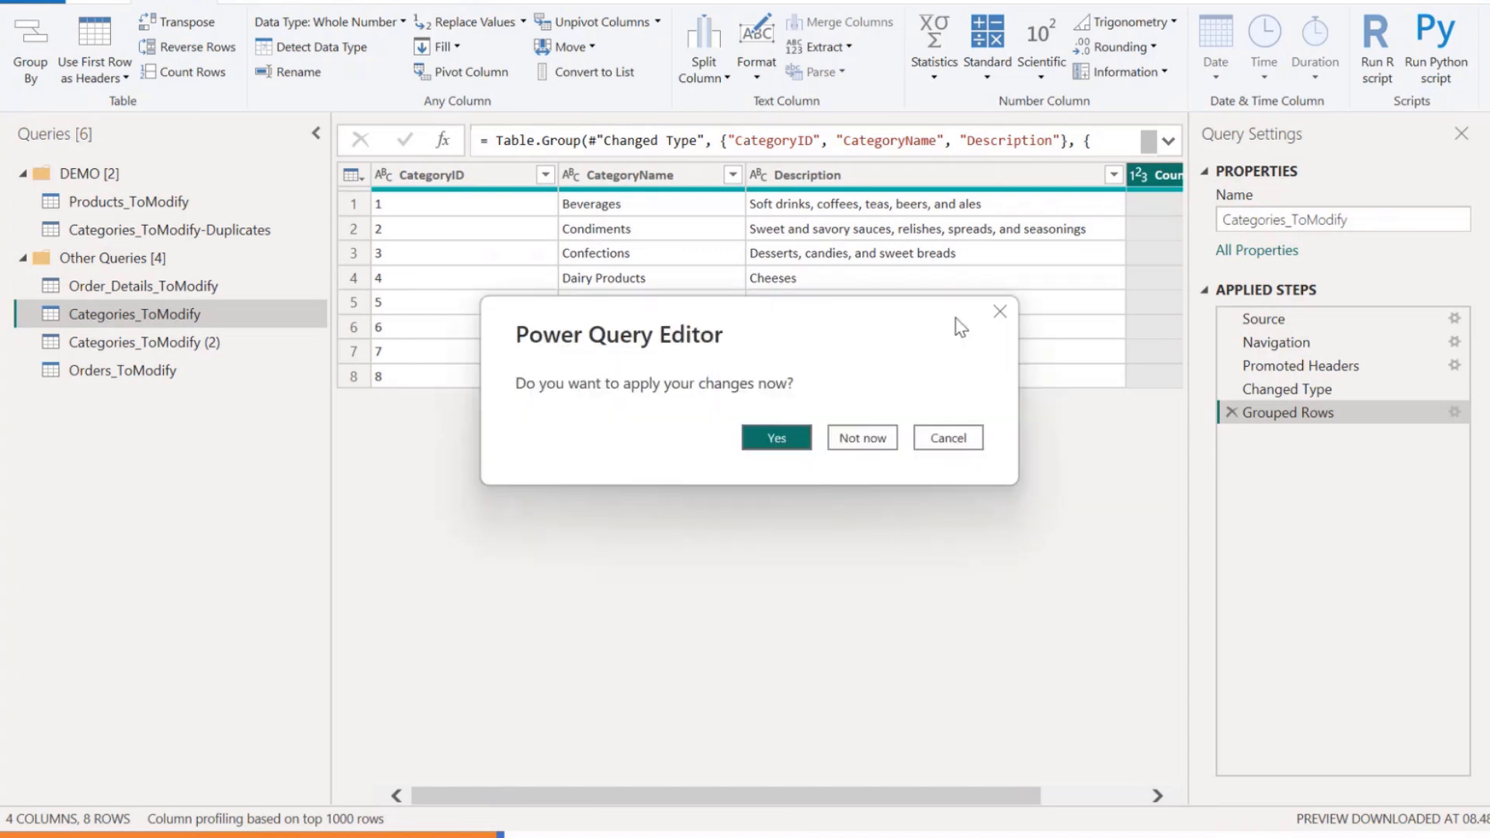
left_click(868, 437)
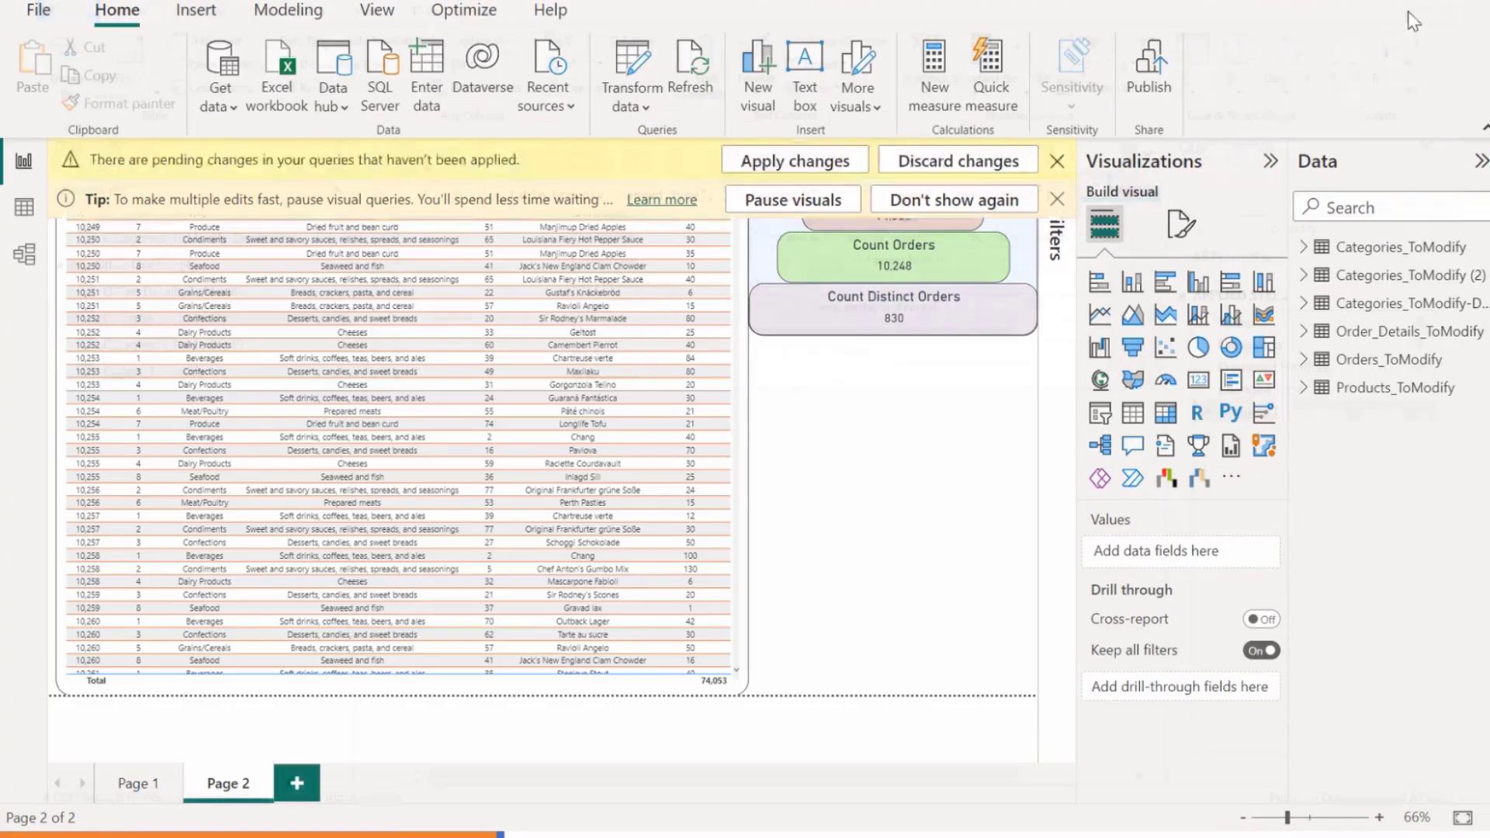
left_click(1468, 2)
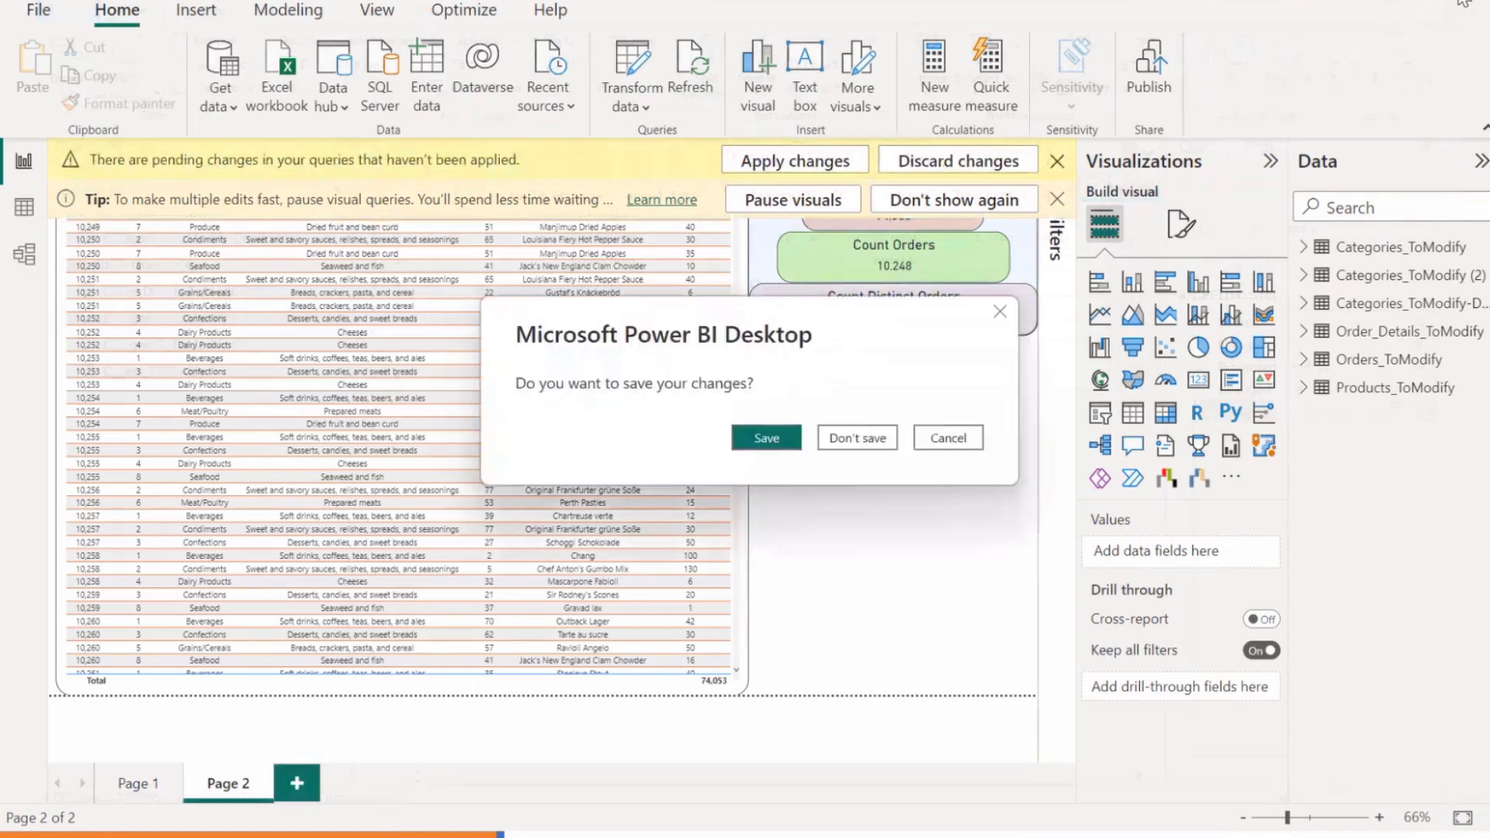
left_click(866, 435)
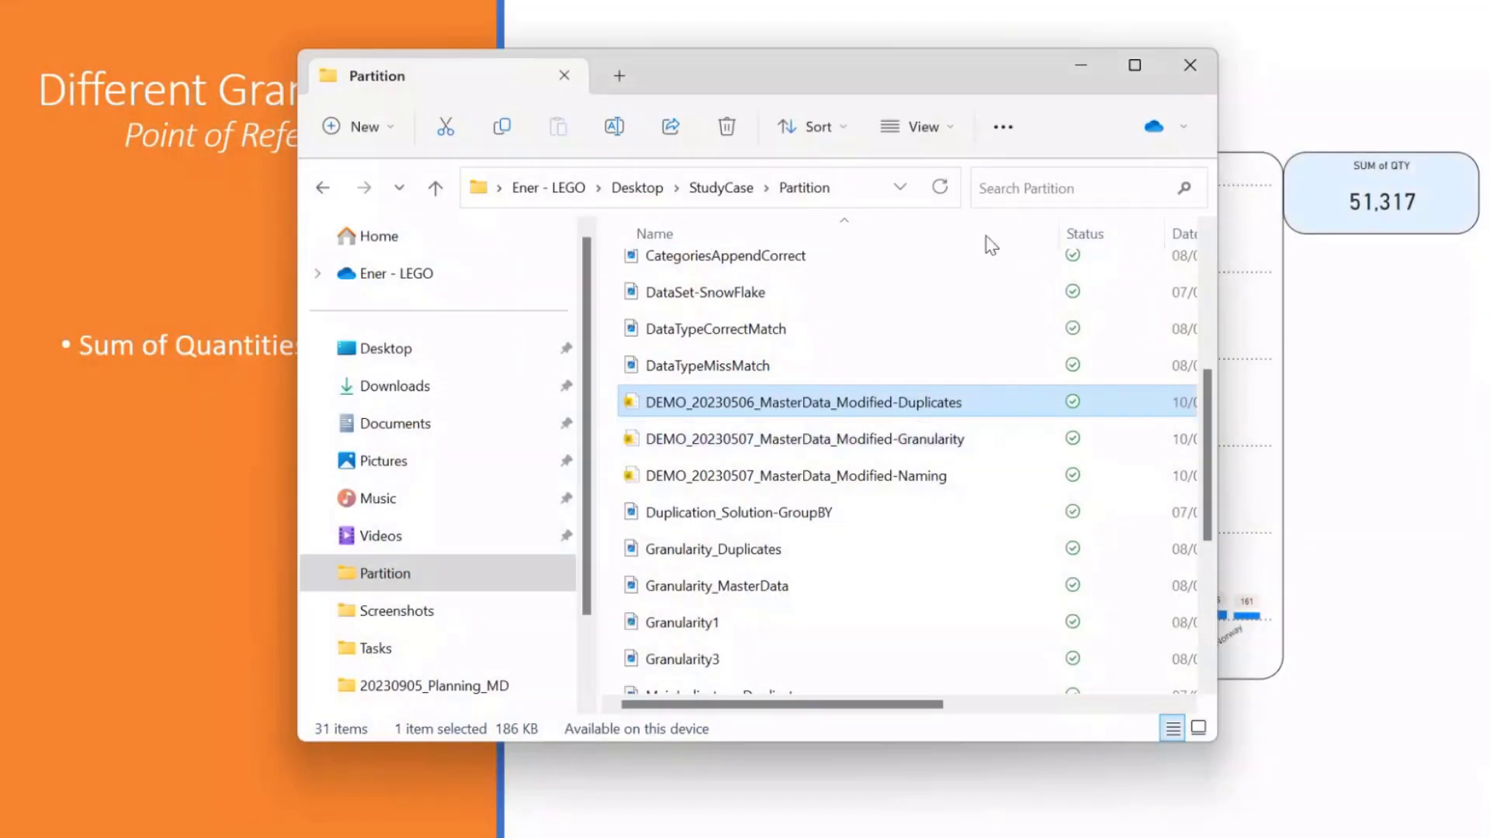
left_click(1369, 499)
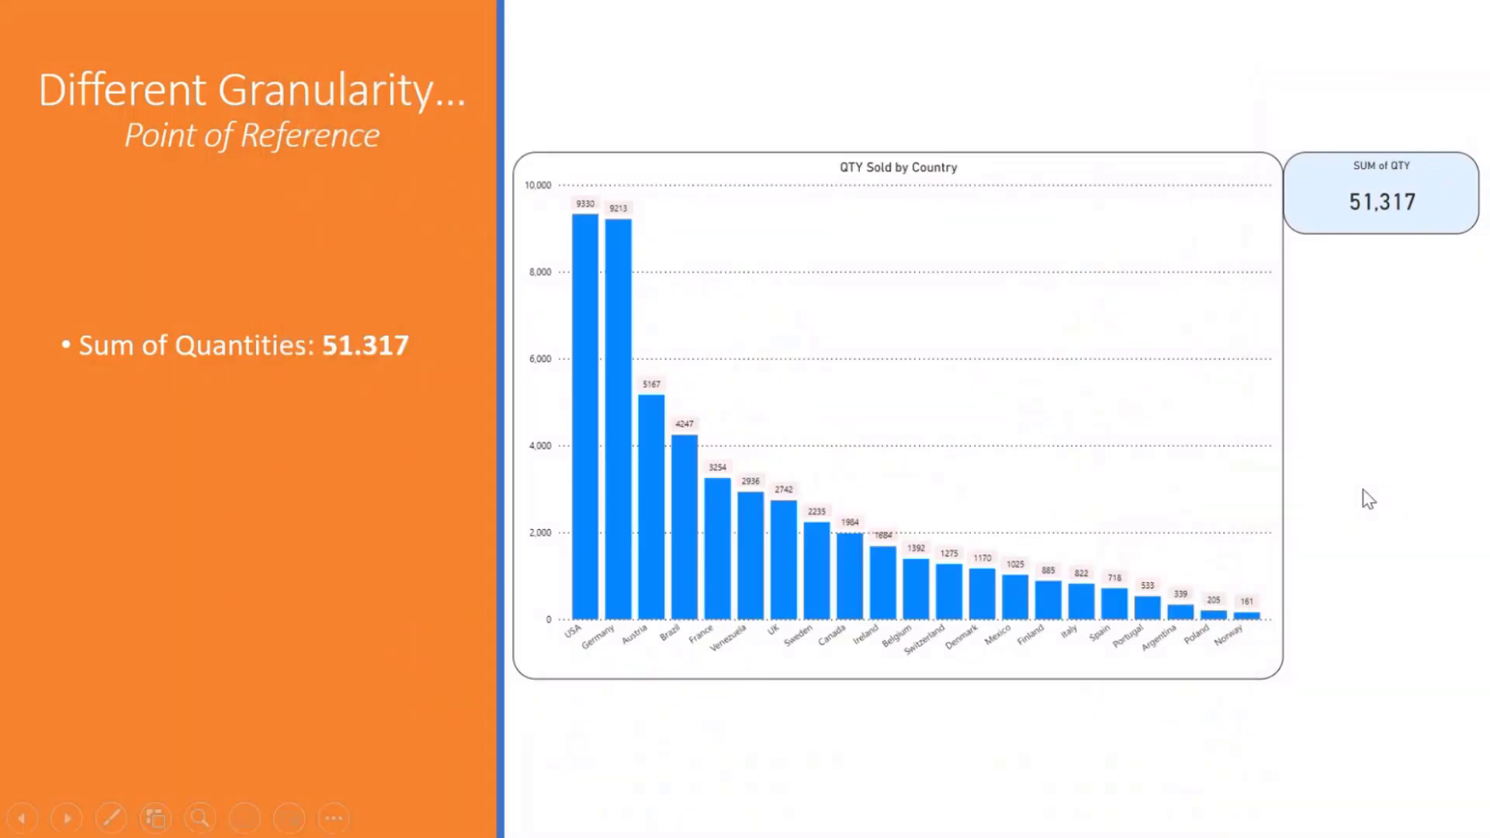